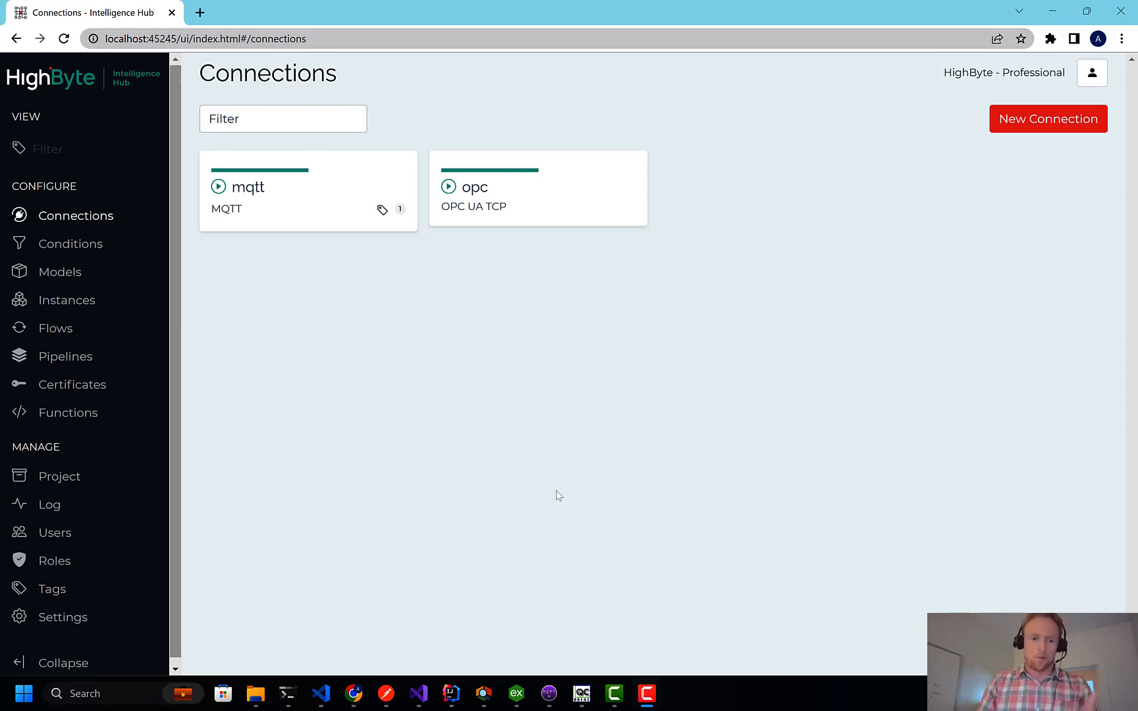
click(482, 13)
mouse_move(482, 12)
mouse_down()
mouse_move(500, 3)
mouse_move(474, 13)
mouse_up()
key(super+Up)
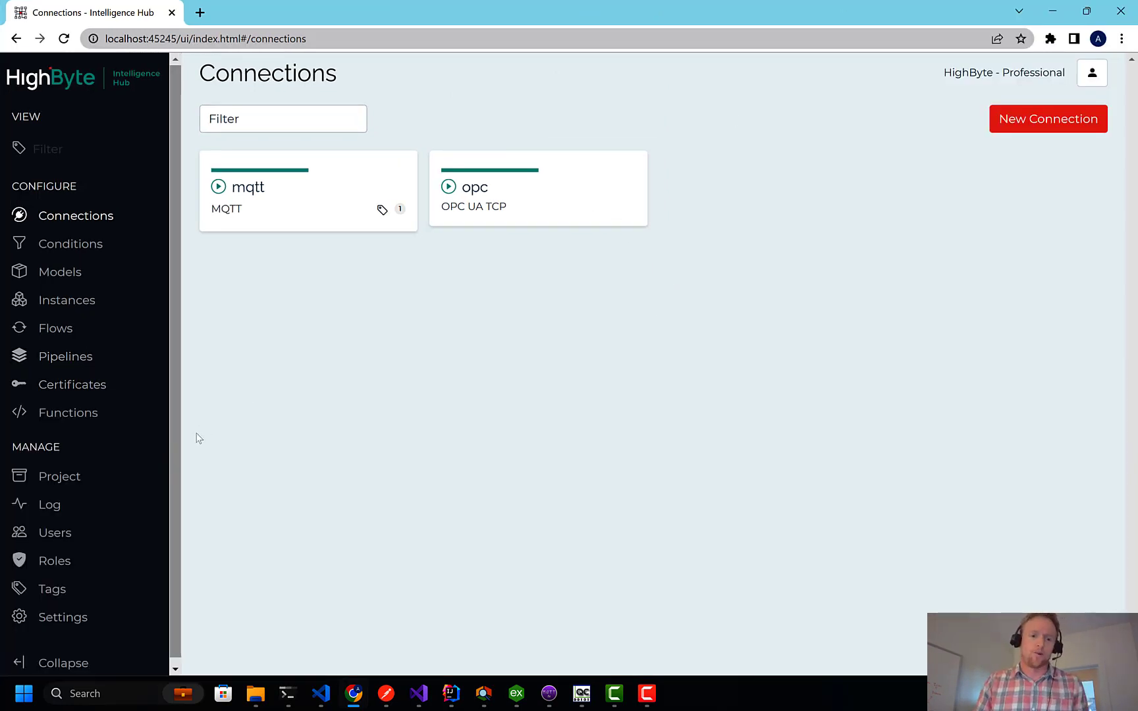
Step: Look through the configured connections, conditions, models, instances and flows of the current project
click(68, 482)
click(85, 216)
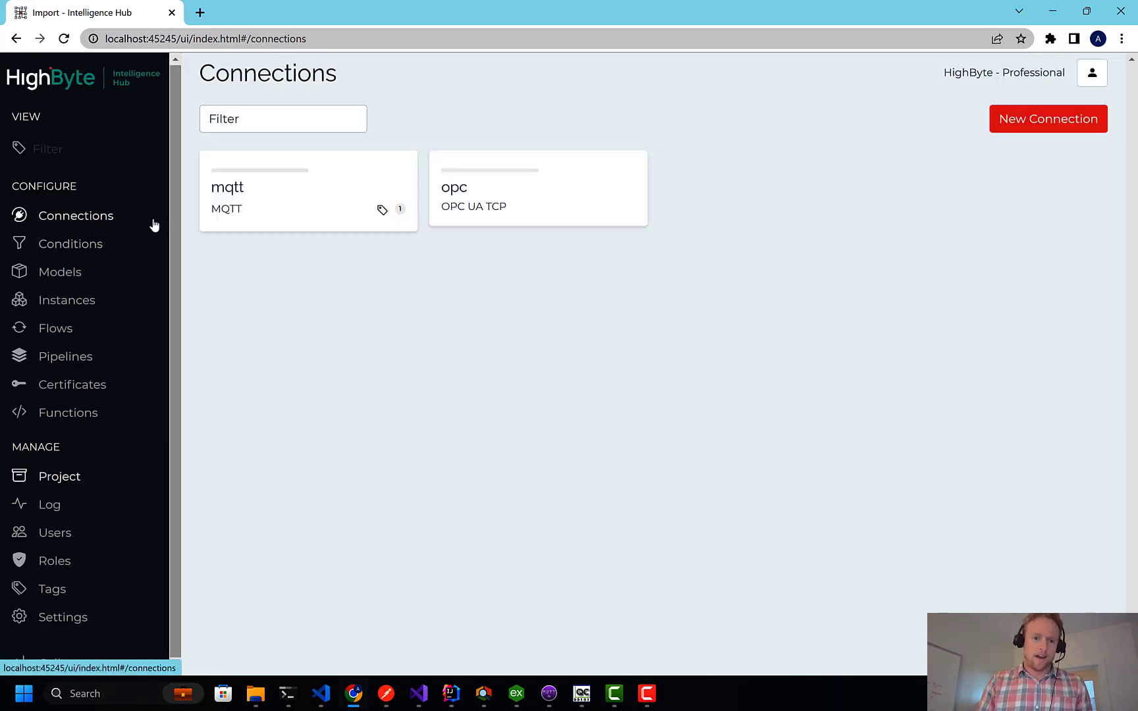
click(93, 251)
click(58, 277)
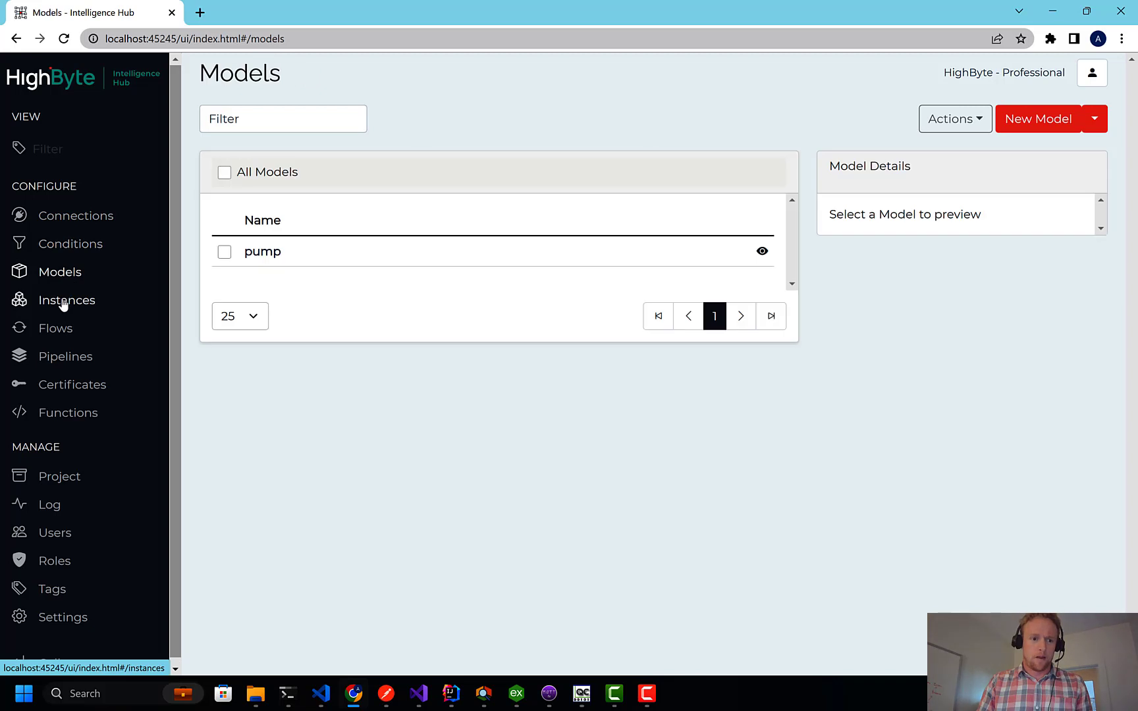
click(63, 304)
click(62, 331)
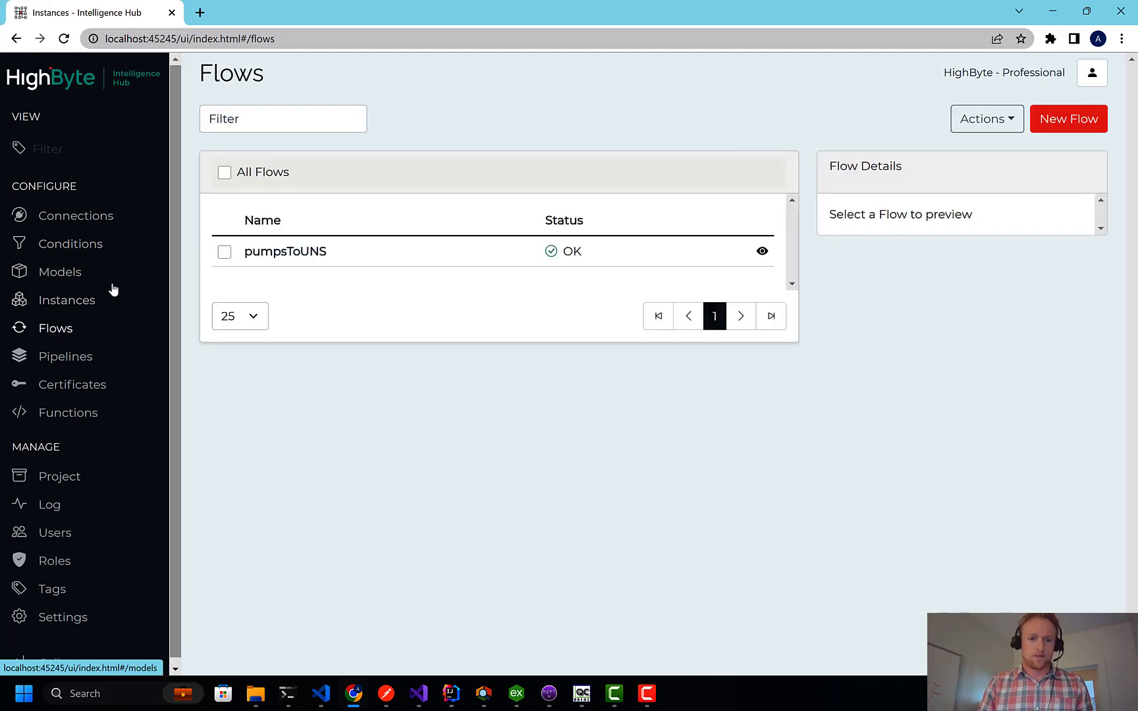
Step: Generate a project export with the Full Project option turned on
click(52, 480)
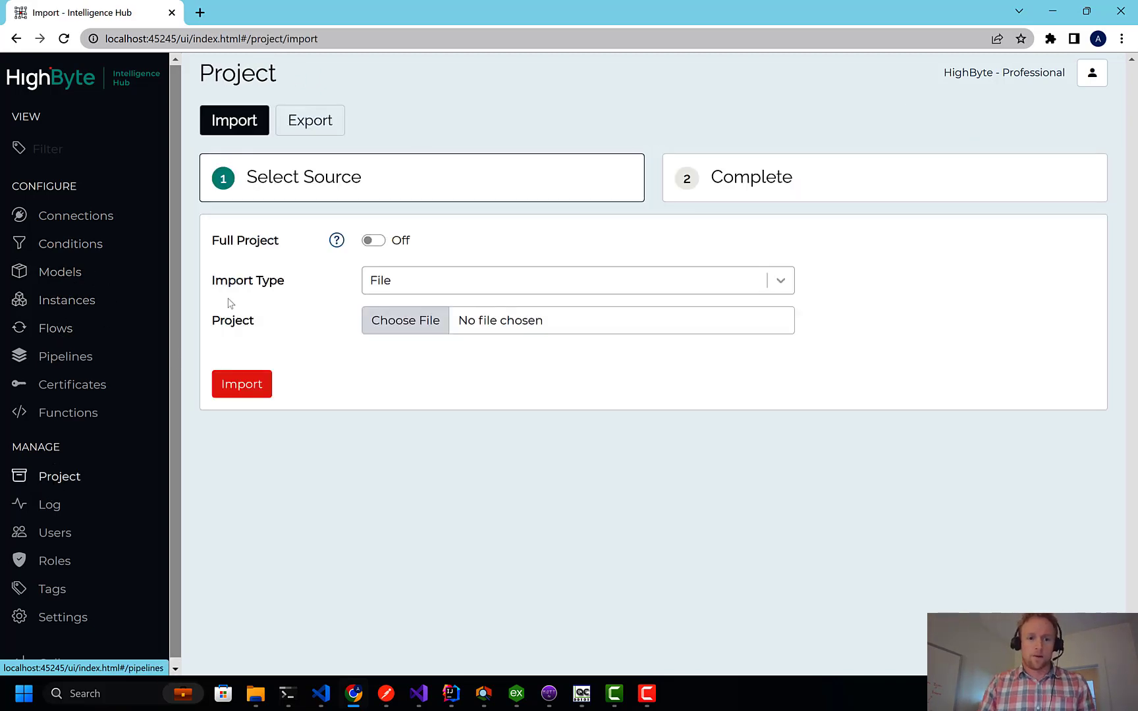
click(305, 130)
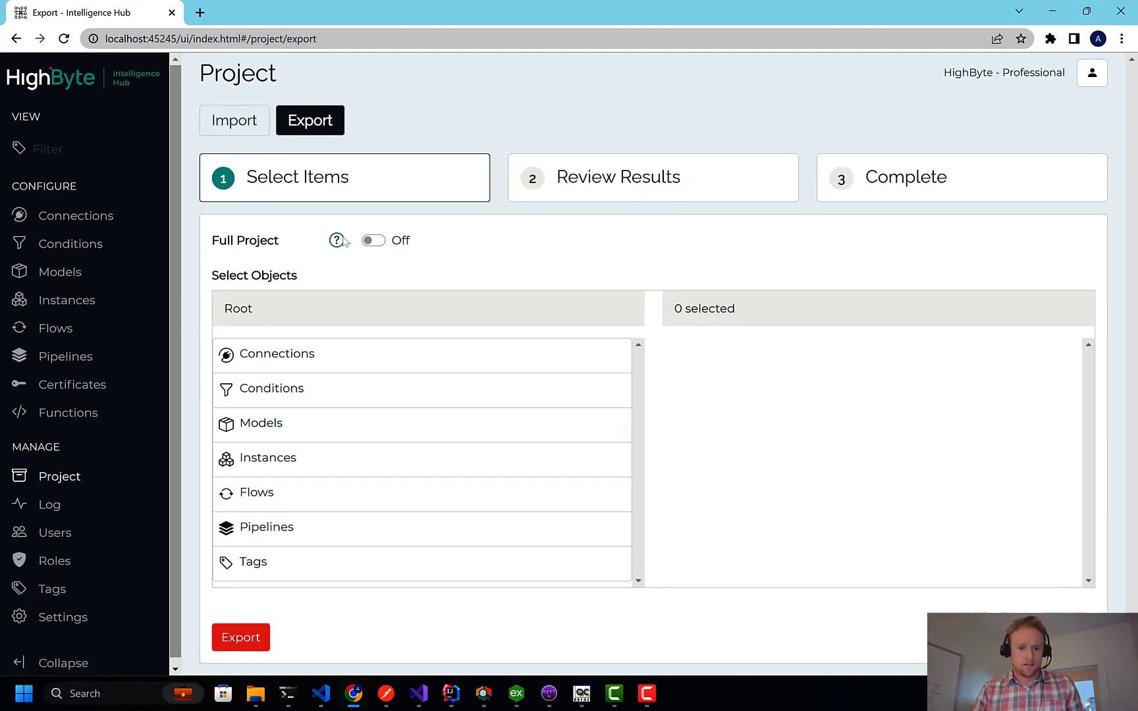
click(374, 241)
click(374, 241)
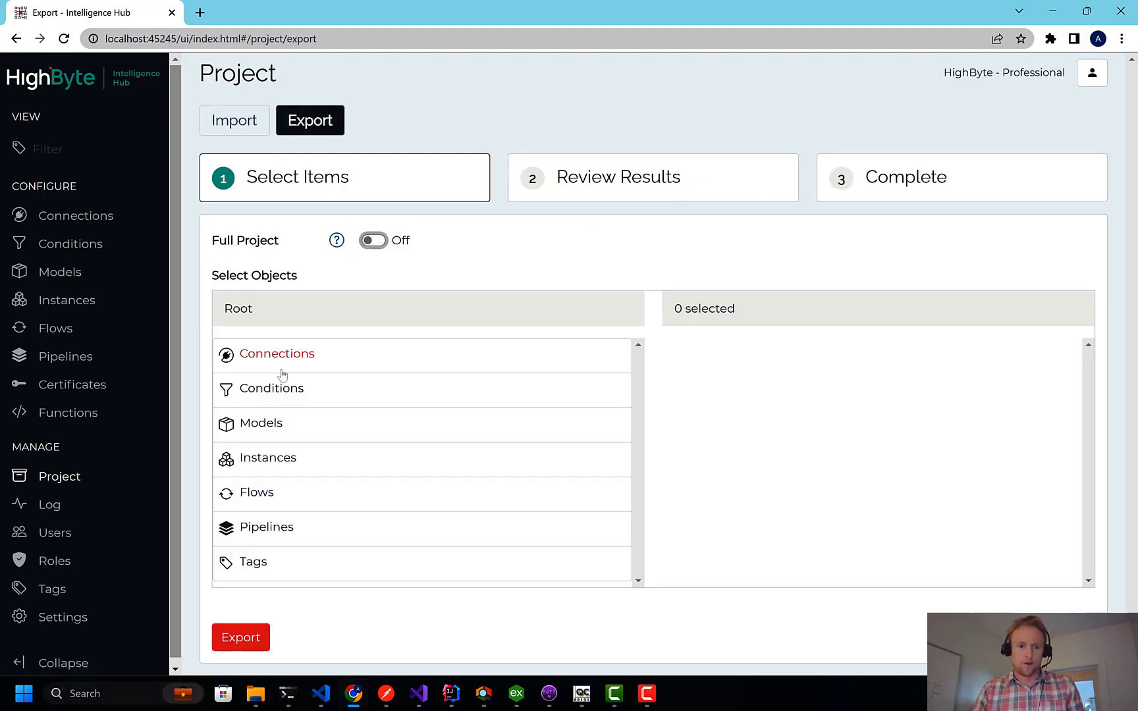
click(277, 355)
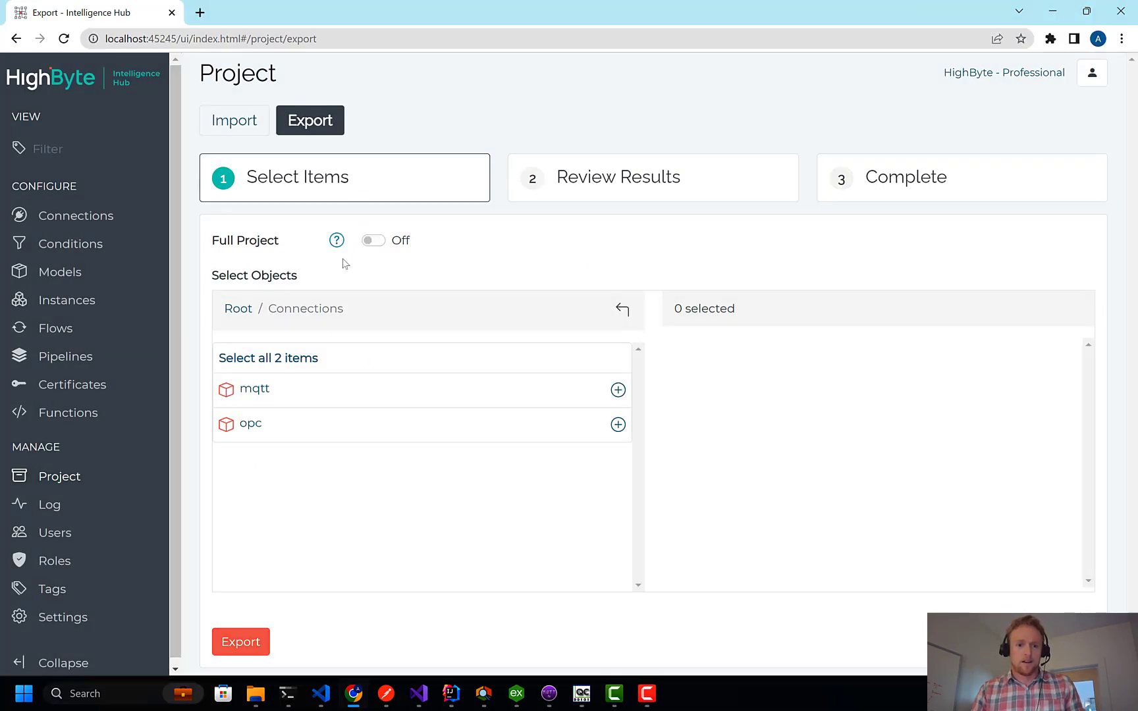
click(373, 241)
click(251, 305)
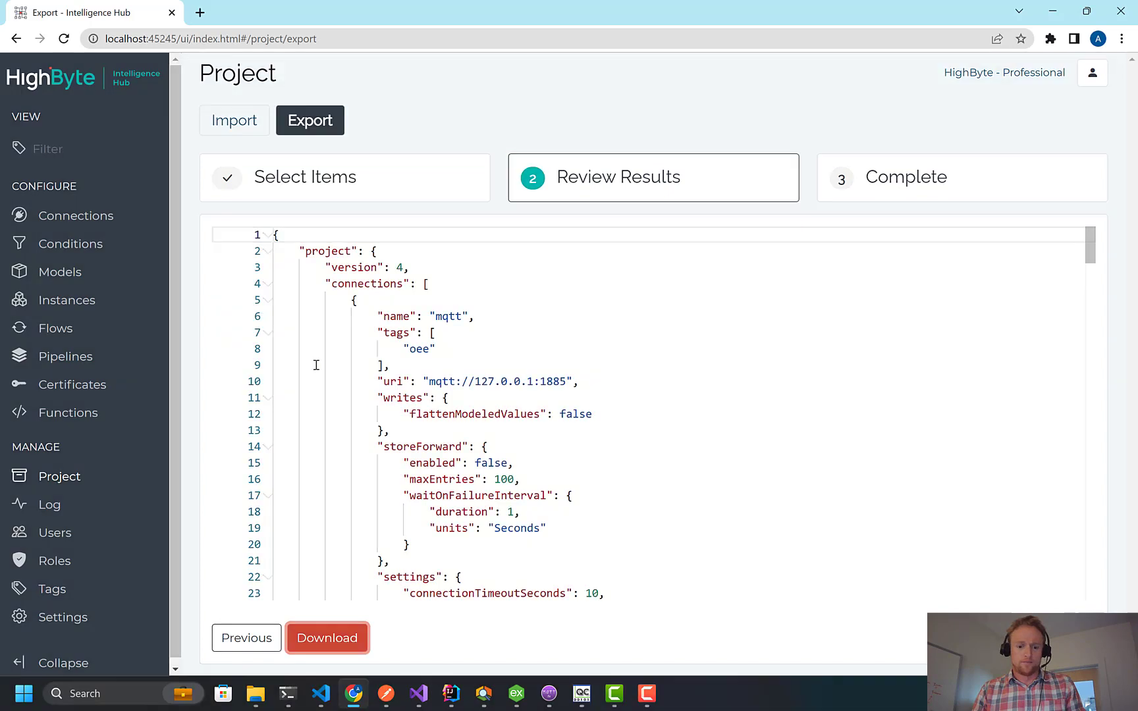
Step: Review the connections part of the exported project JSON and download the export file
scroll(315, 363, down, 4)
scroll(379, 538, up, 4)
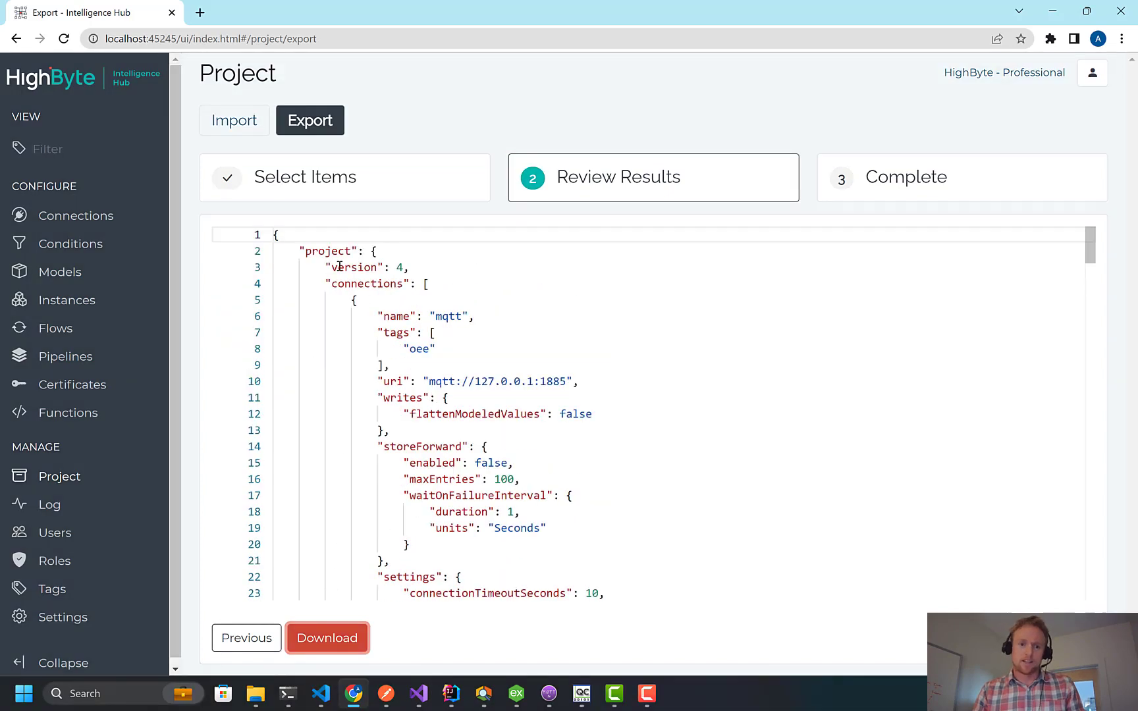
drag(339, 265, 432, 330)
click(435, 347)
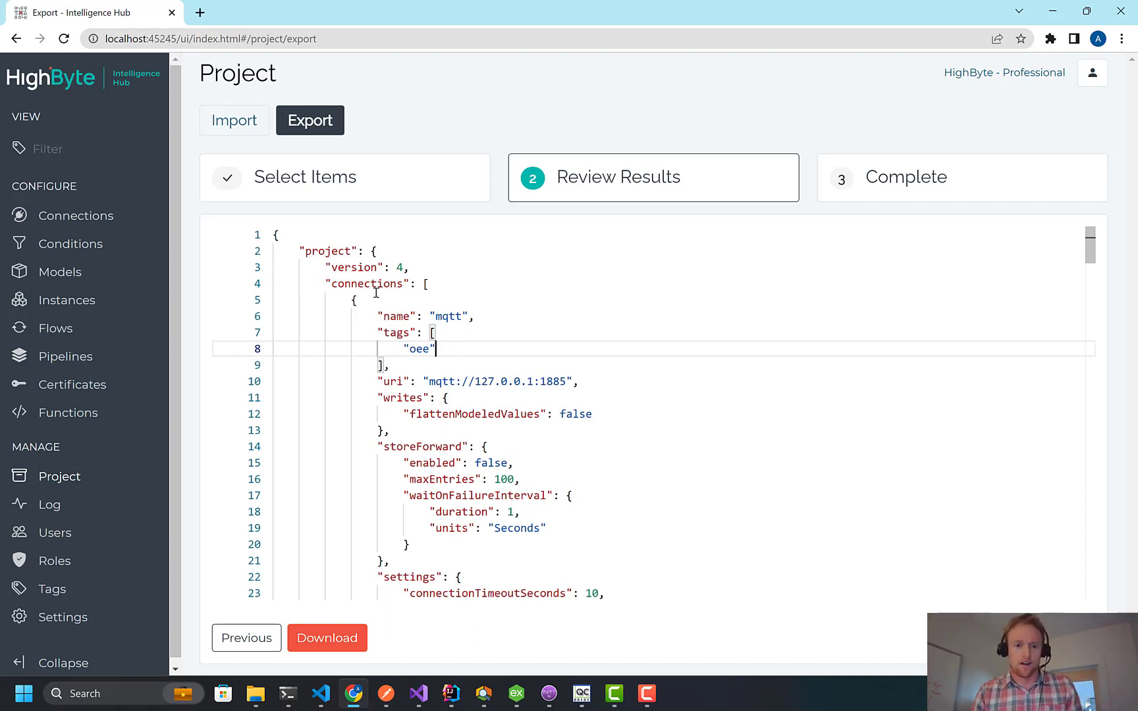
drag(376, 293, 396, 317)
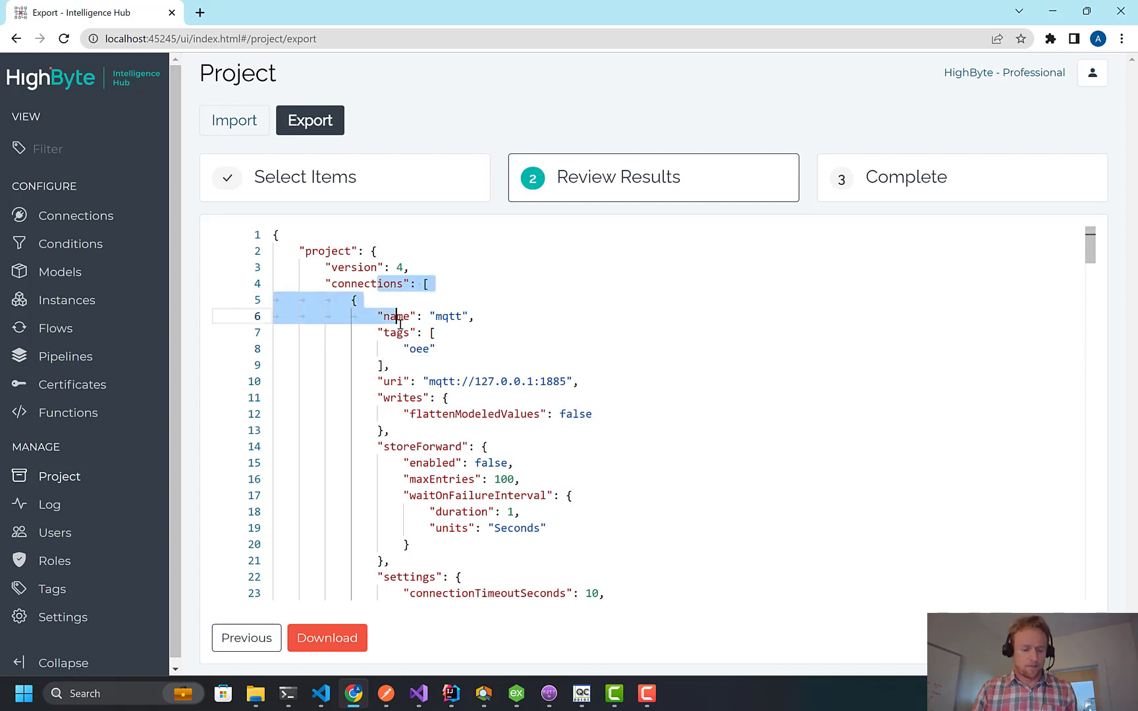
click(336, 646)
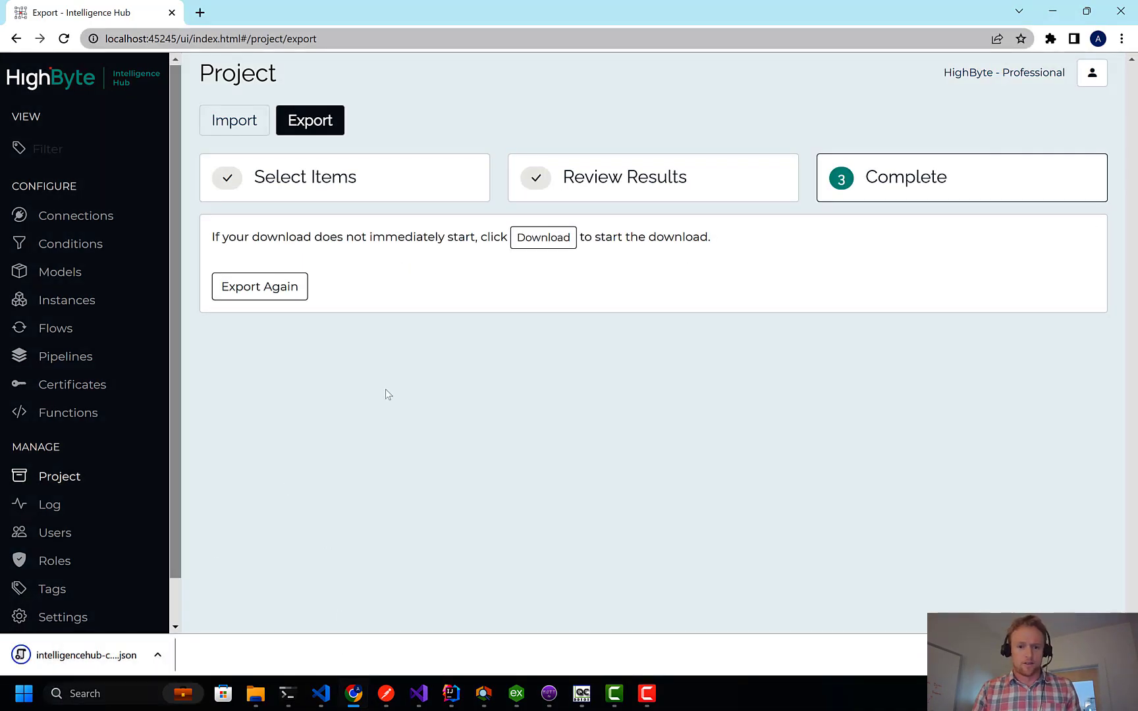
Step: Export the full project again and copy the entire resulting JSON
click(285, 289)
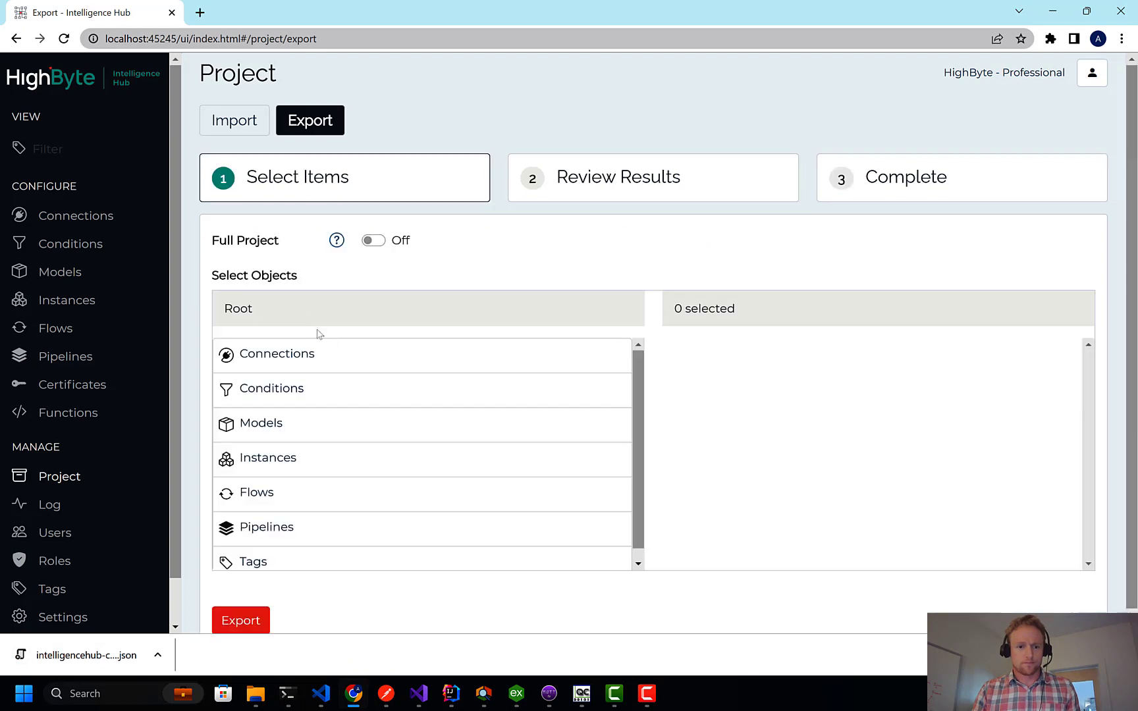
click(373, 242)
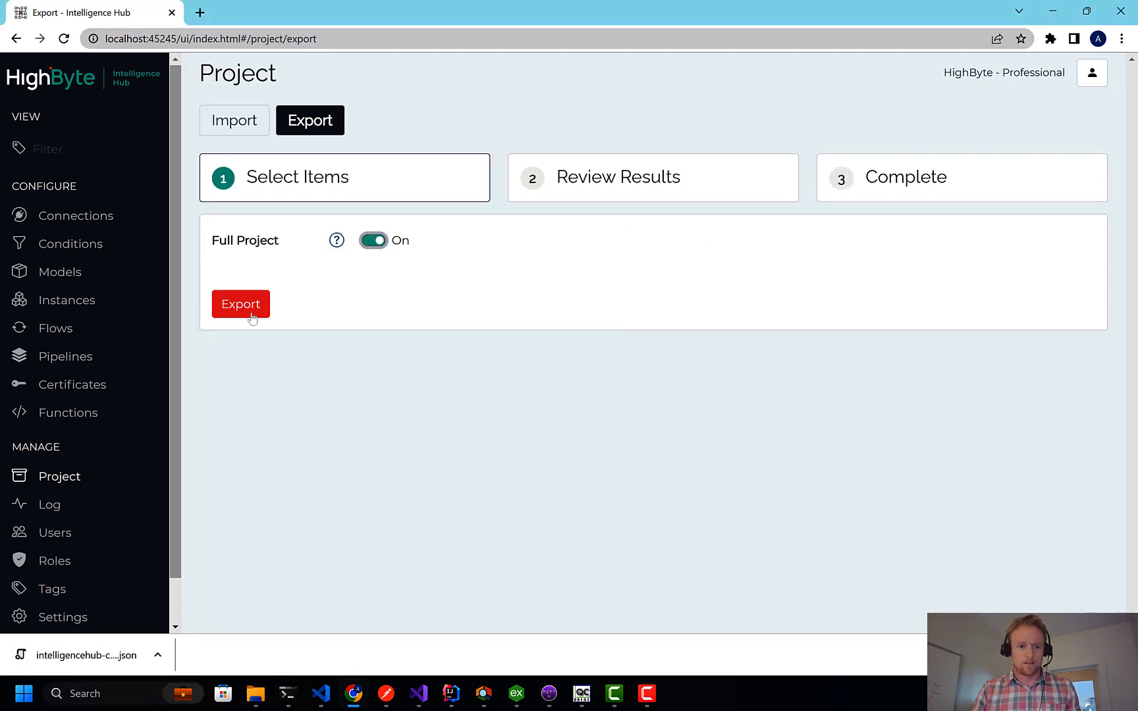
click(252, 318)
click(425, 386)
key(ctrl+a)
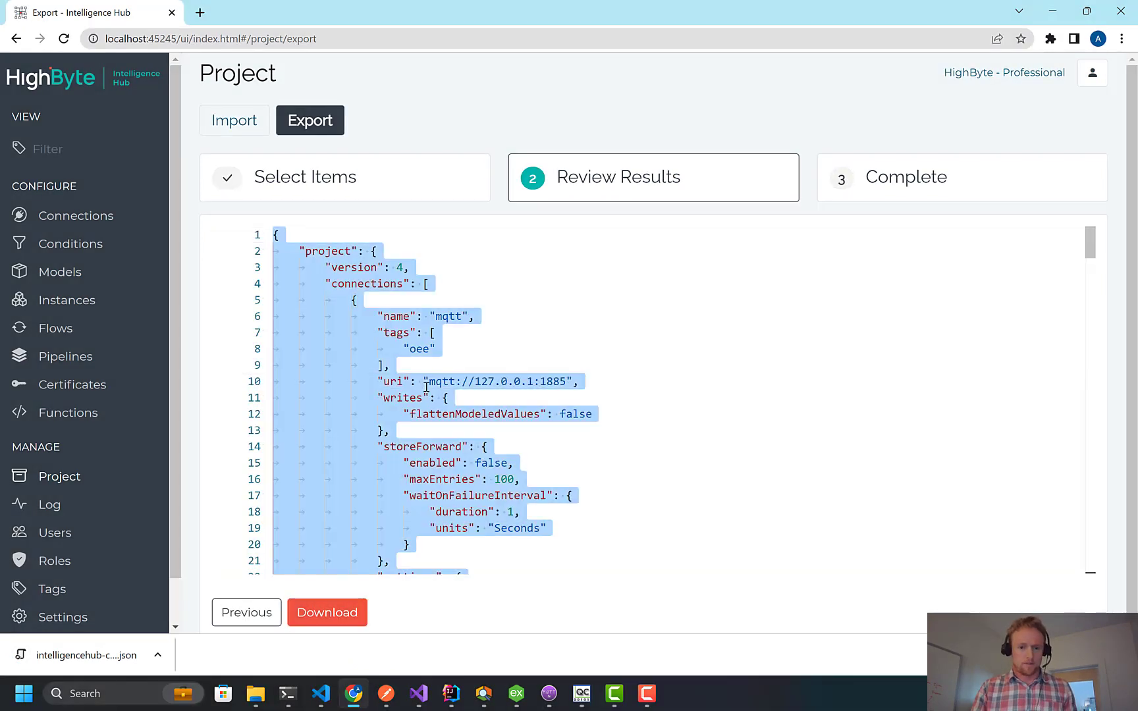
Step: Open Notepad and paste the copied project JSON into it
key(super+r)
key(Return)
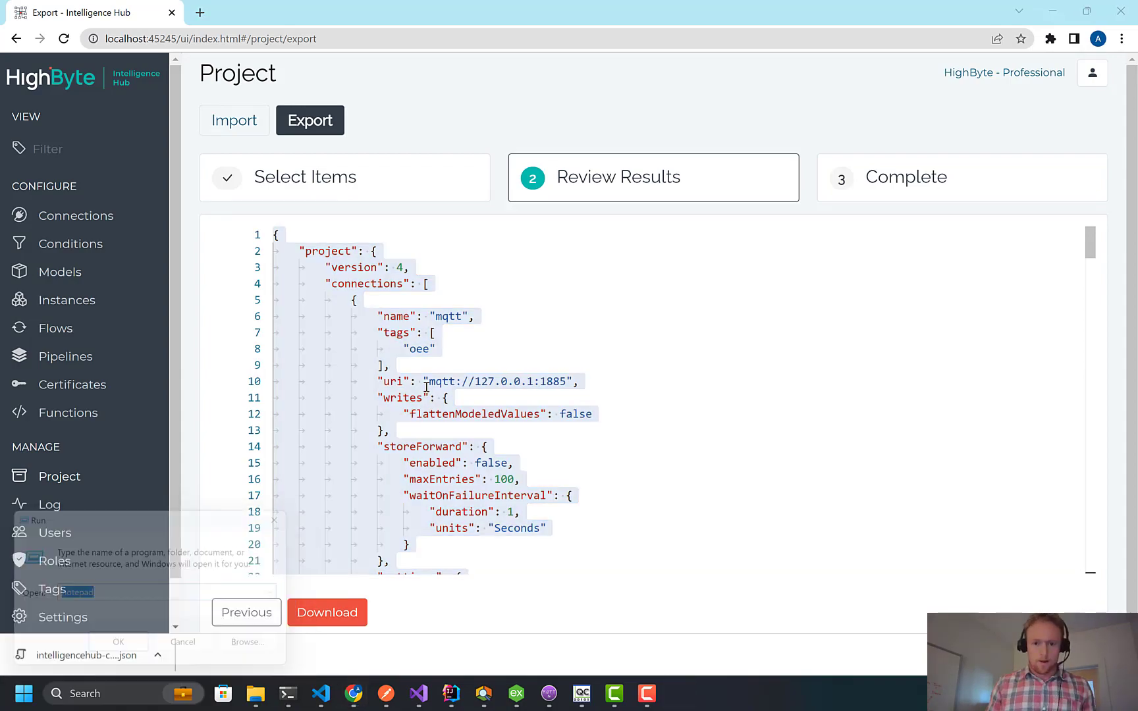
key(ctrl+v)
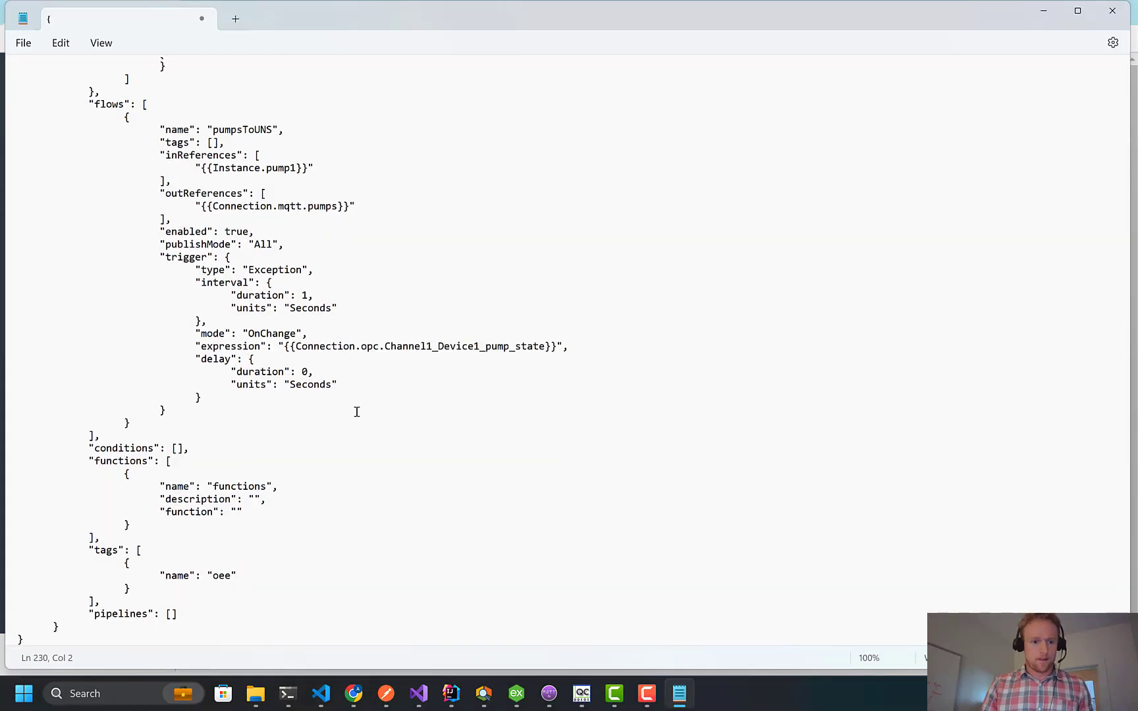
Step: Rename the pumpsToUNS flow to pumpsToUNS_RENAME in the JSON, copy the whole text and return to the browser
scroll(239, 437, up, 3)
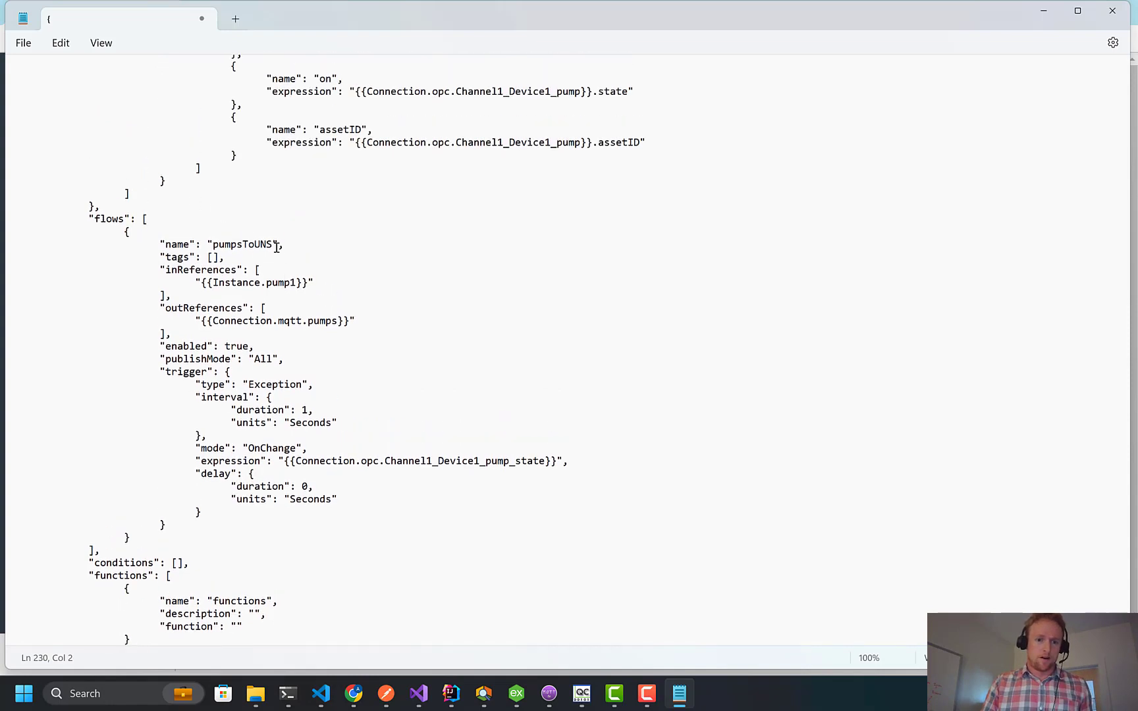
click(276, 244)
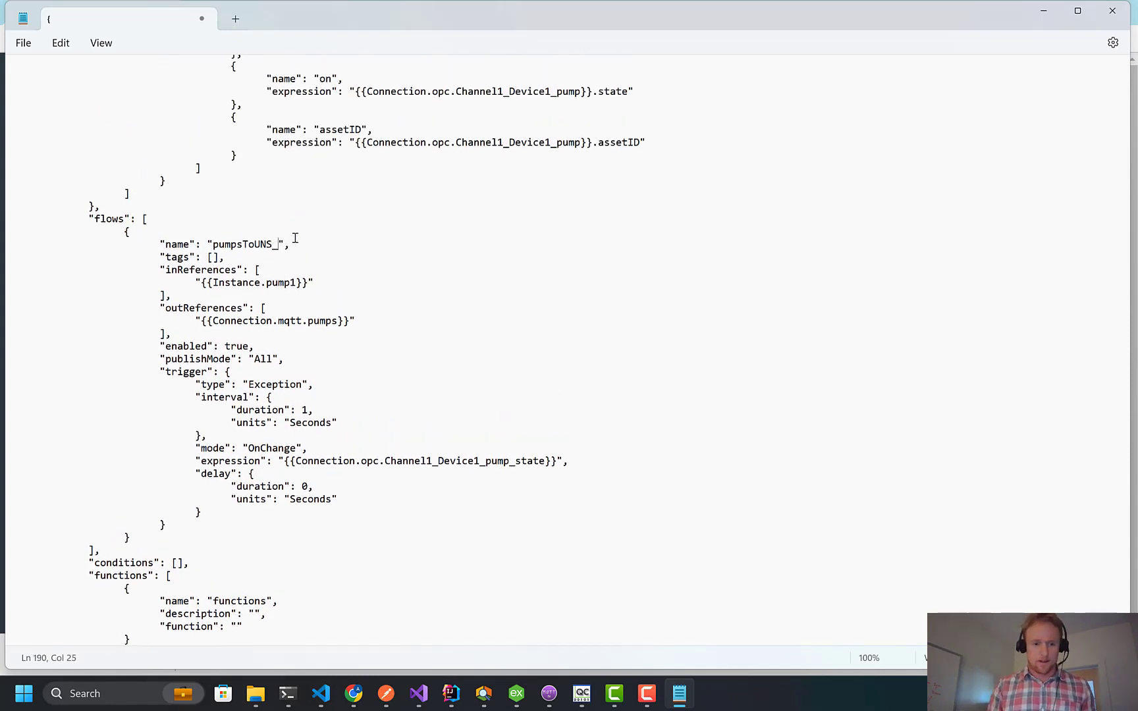
text(_RENAME)
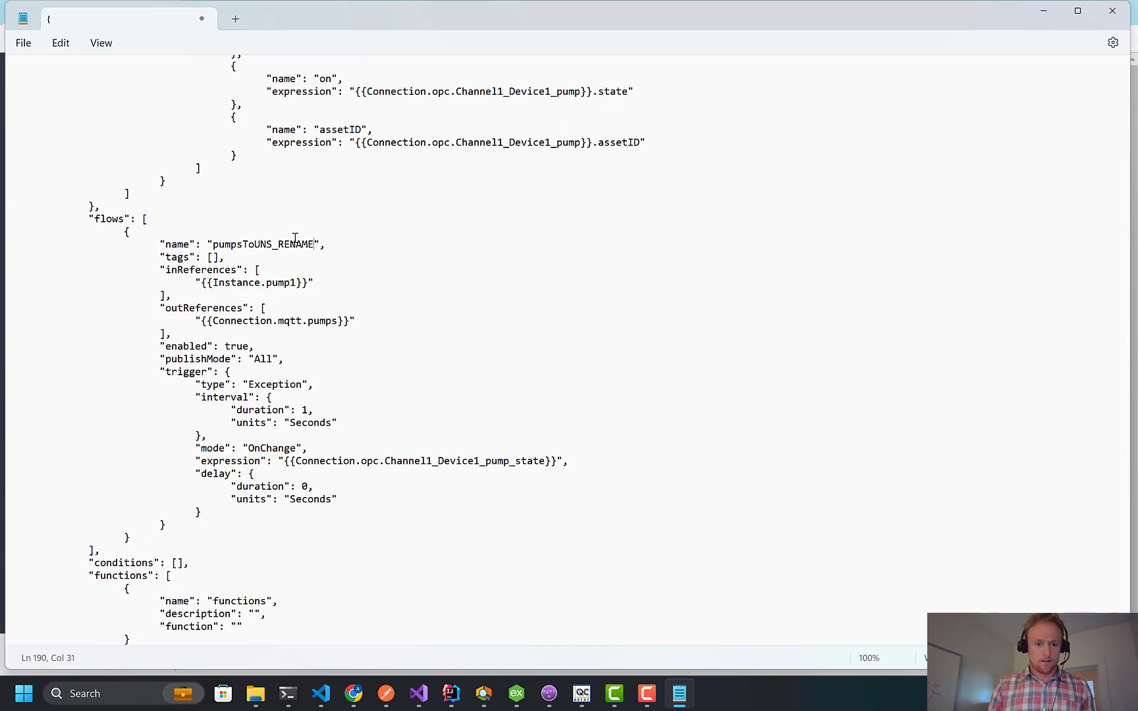
key(ctrl+a)
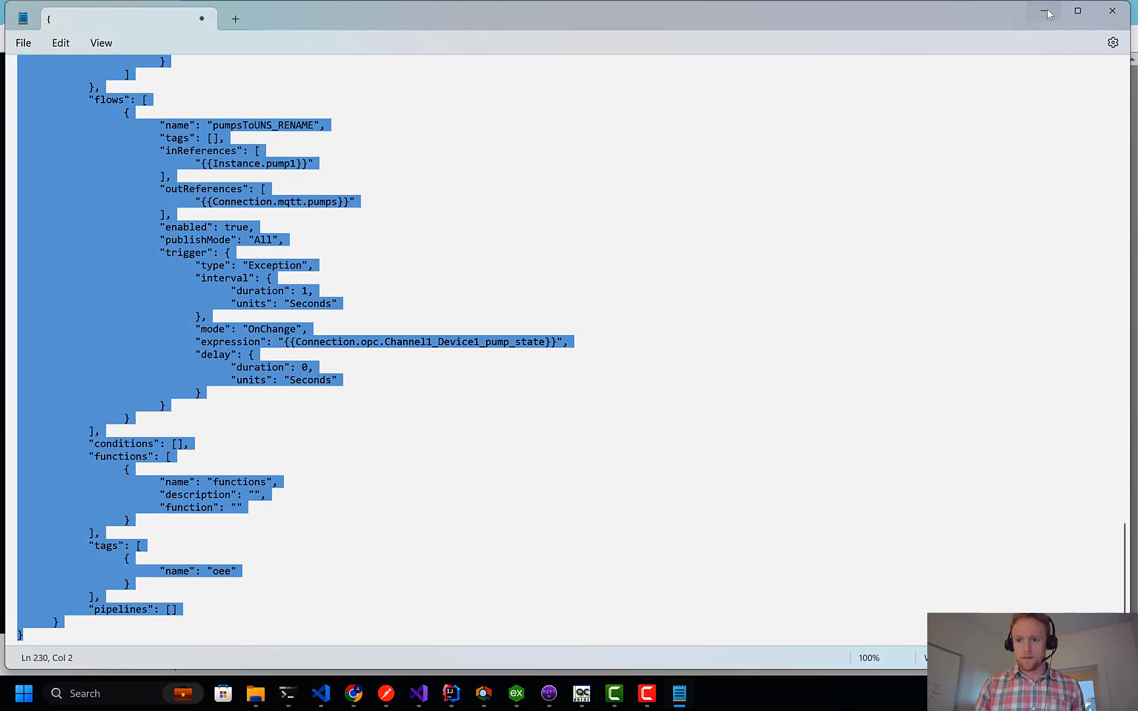
click(1047, 11)
Step: Quit the running MQTT.fx application
right_click(550, 703)
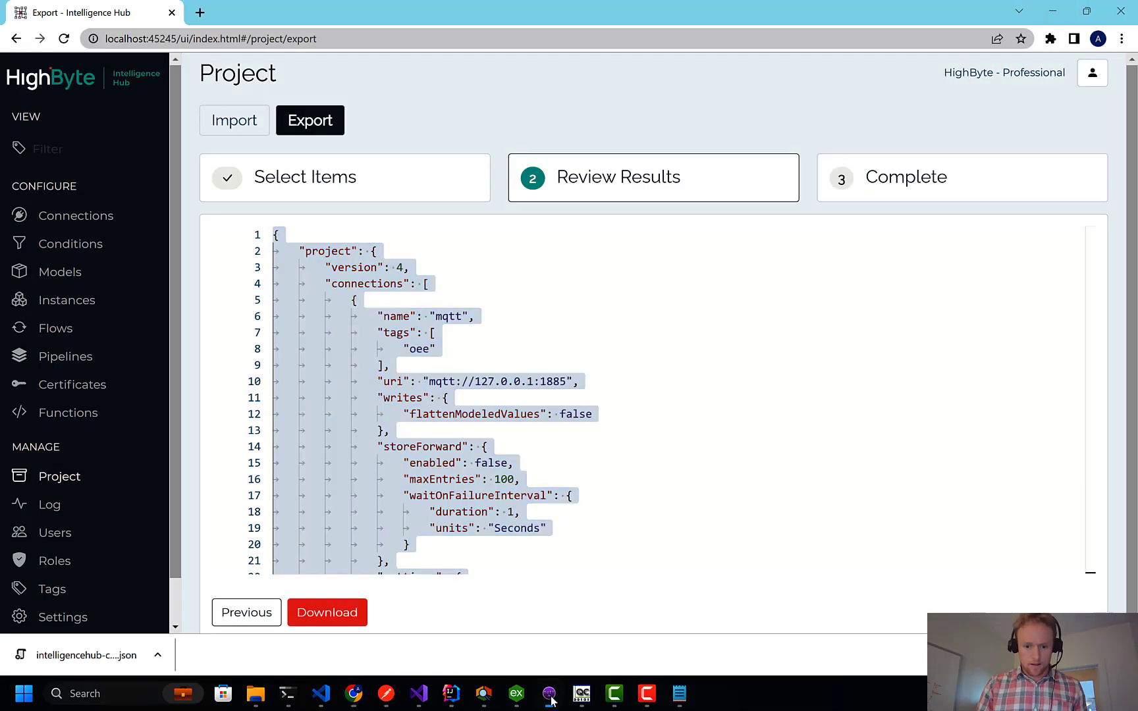
click(517, 652)
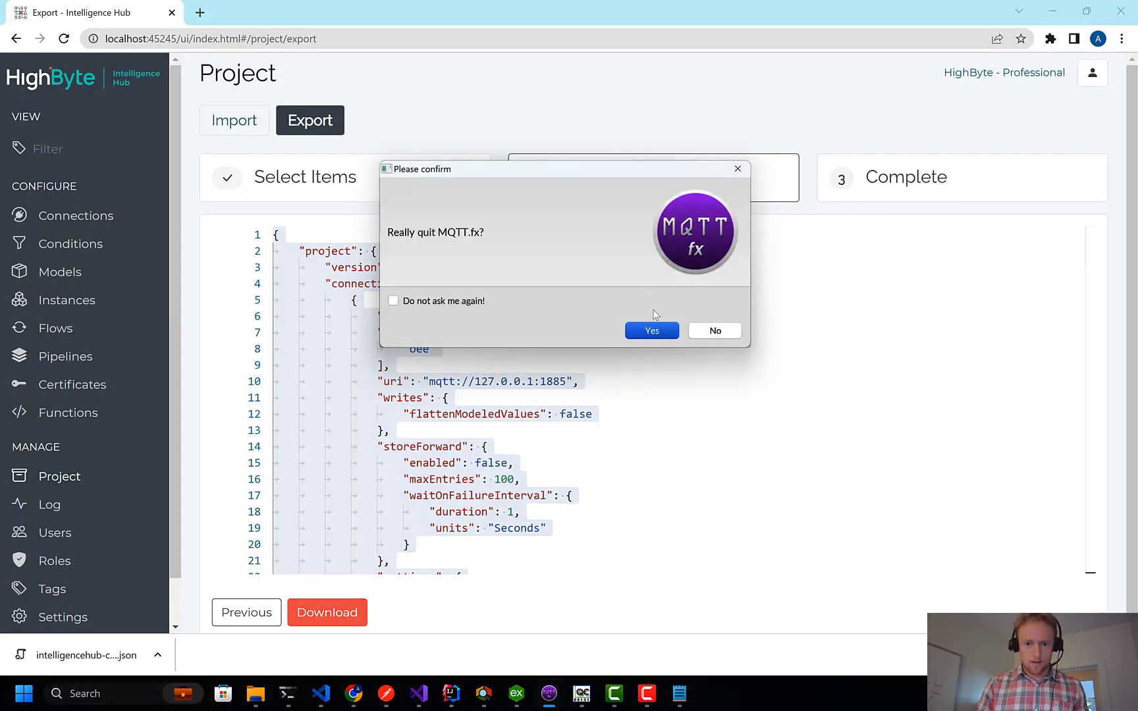
click(645, 331)
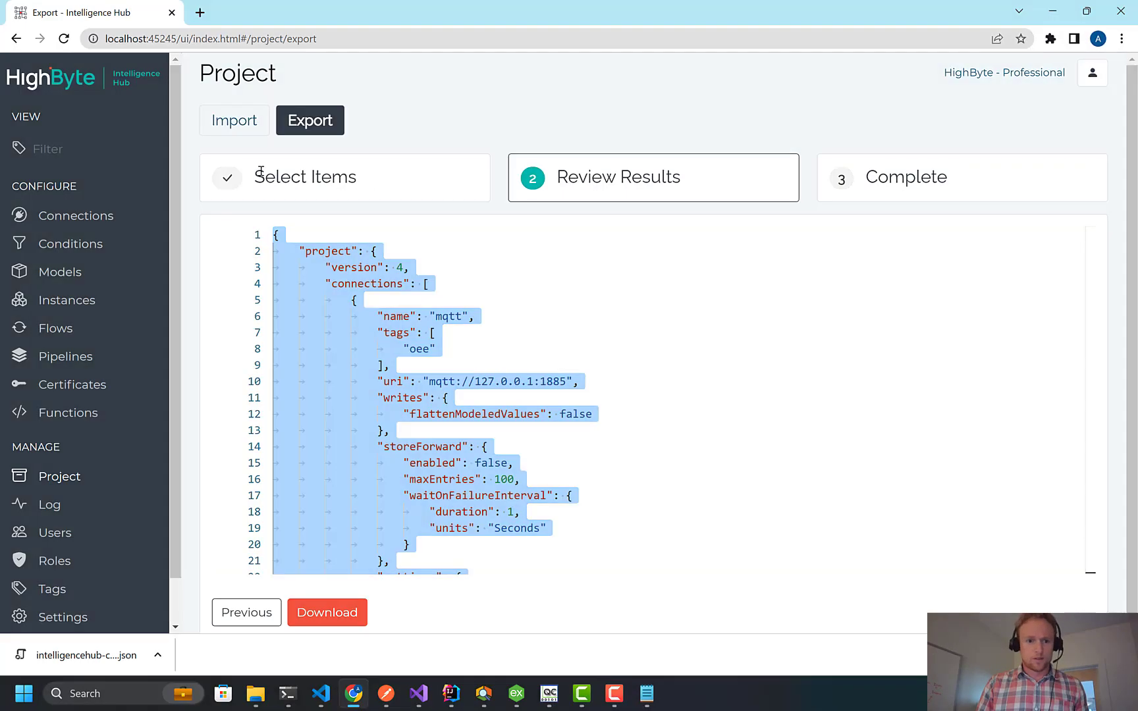
Step: Import the edited project text as a full project using the JSON import type, and check the flows list
click(234, 120)
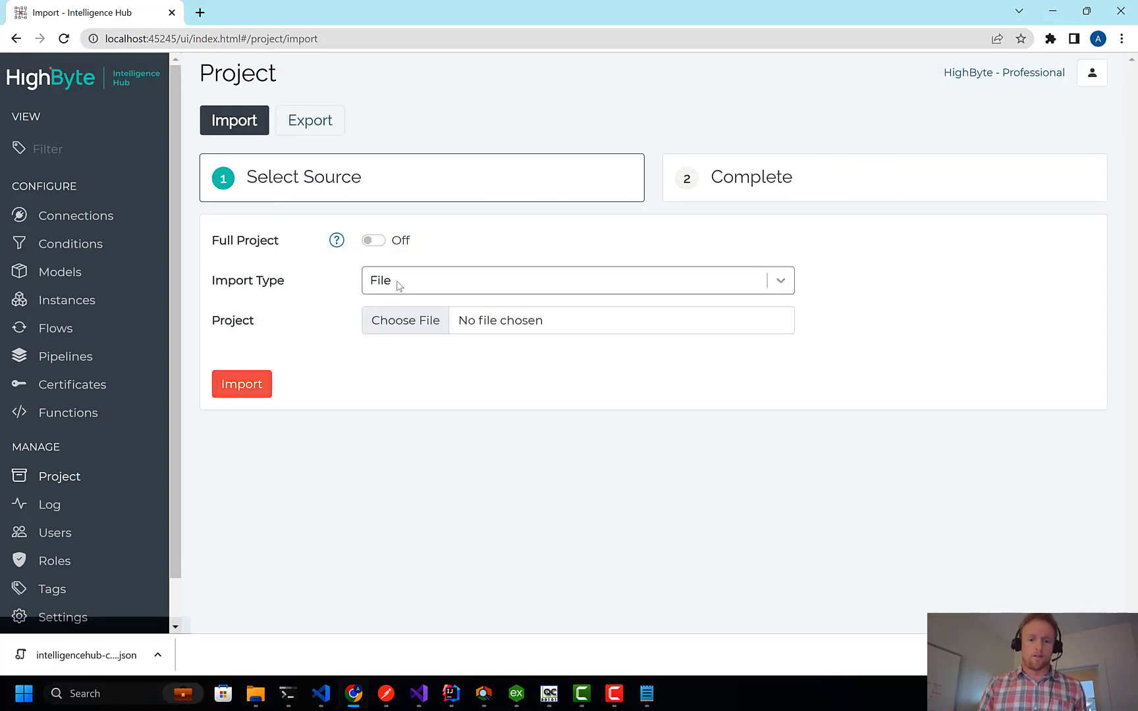
click(377, 244)
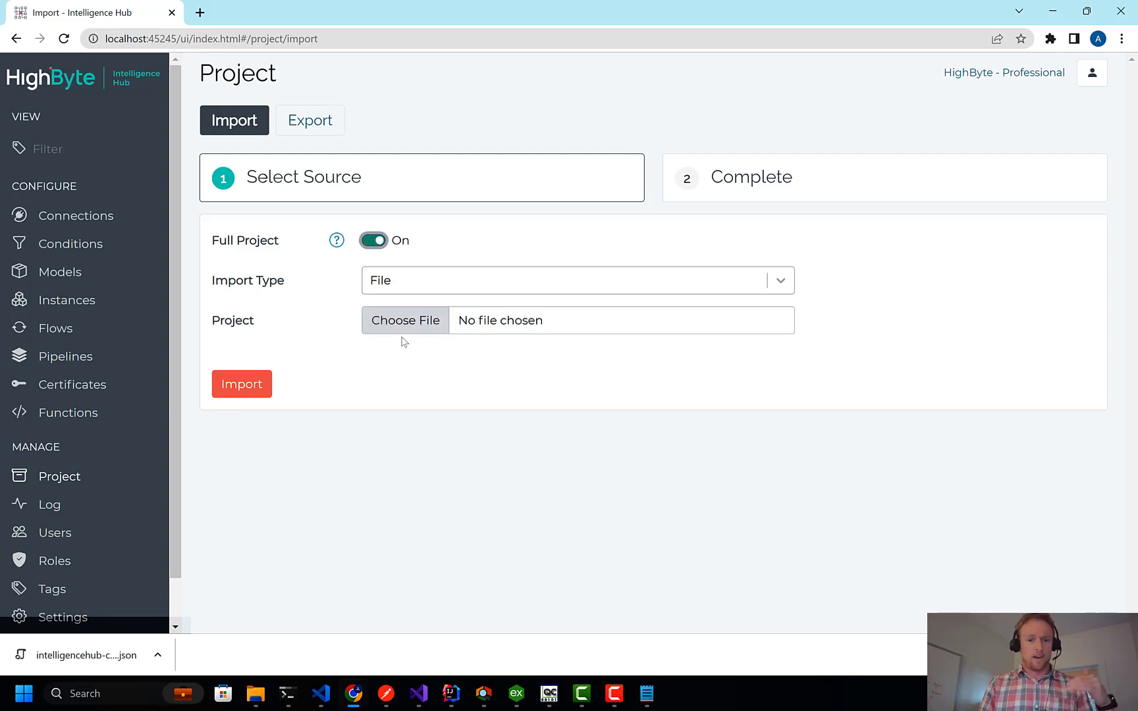
click(414, 288)
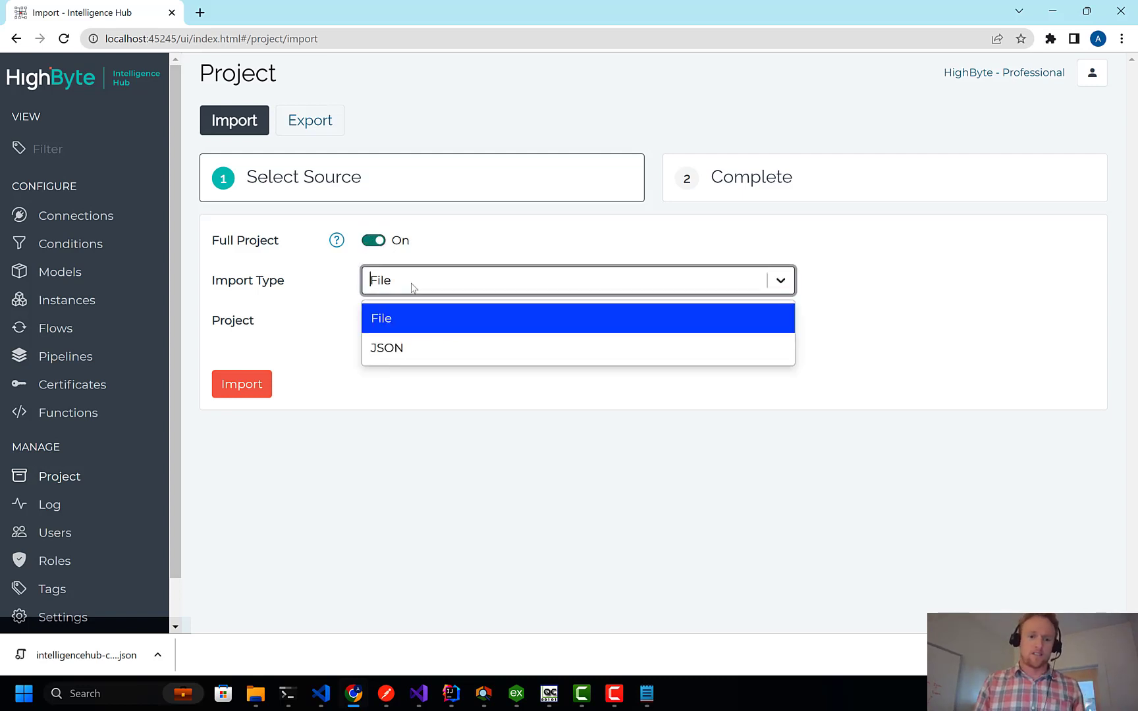
click(410, 345)
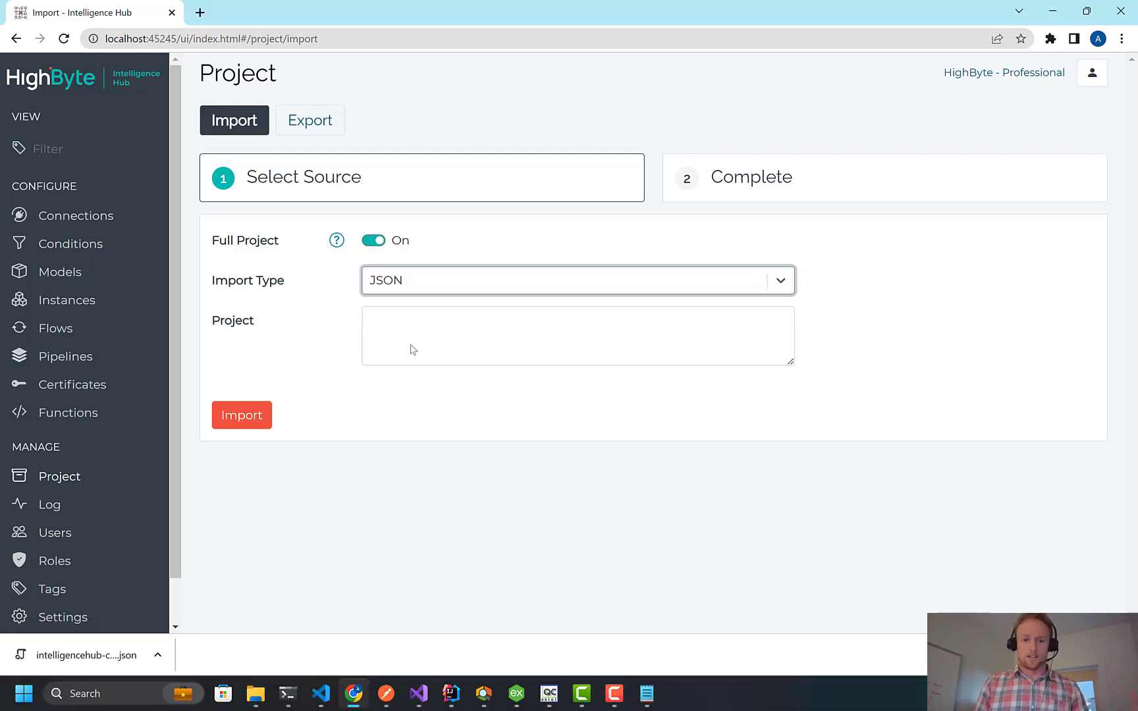
click(415, 346)
key(ctrl+v)
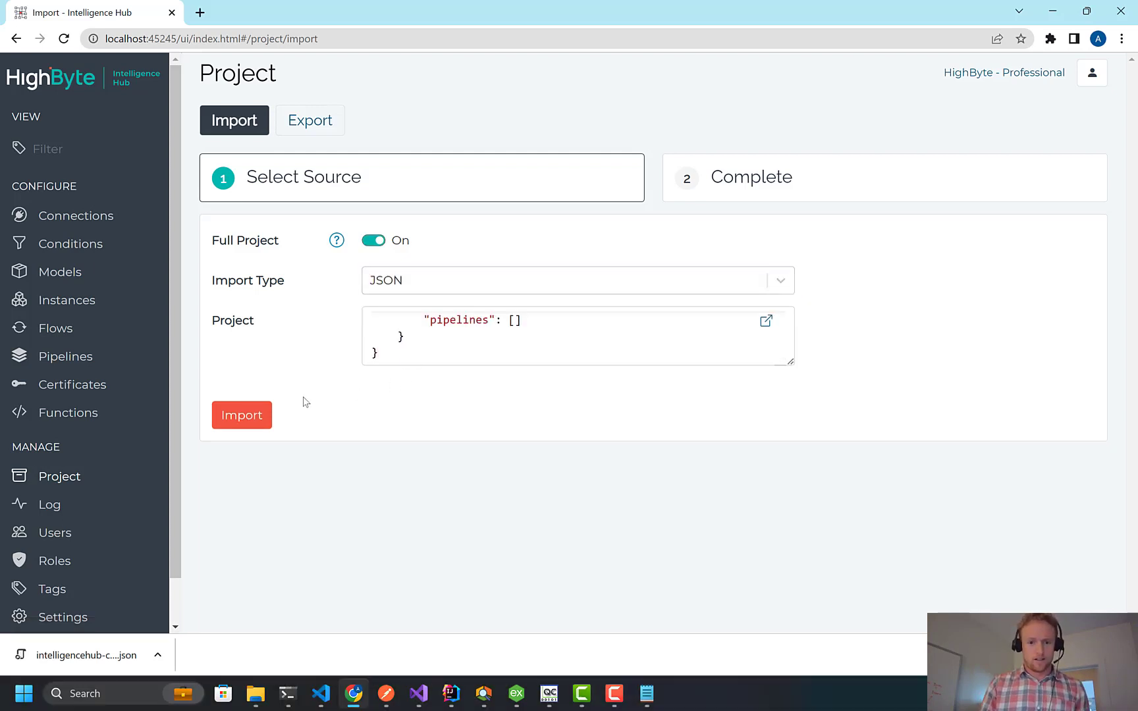
click(236, 418)
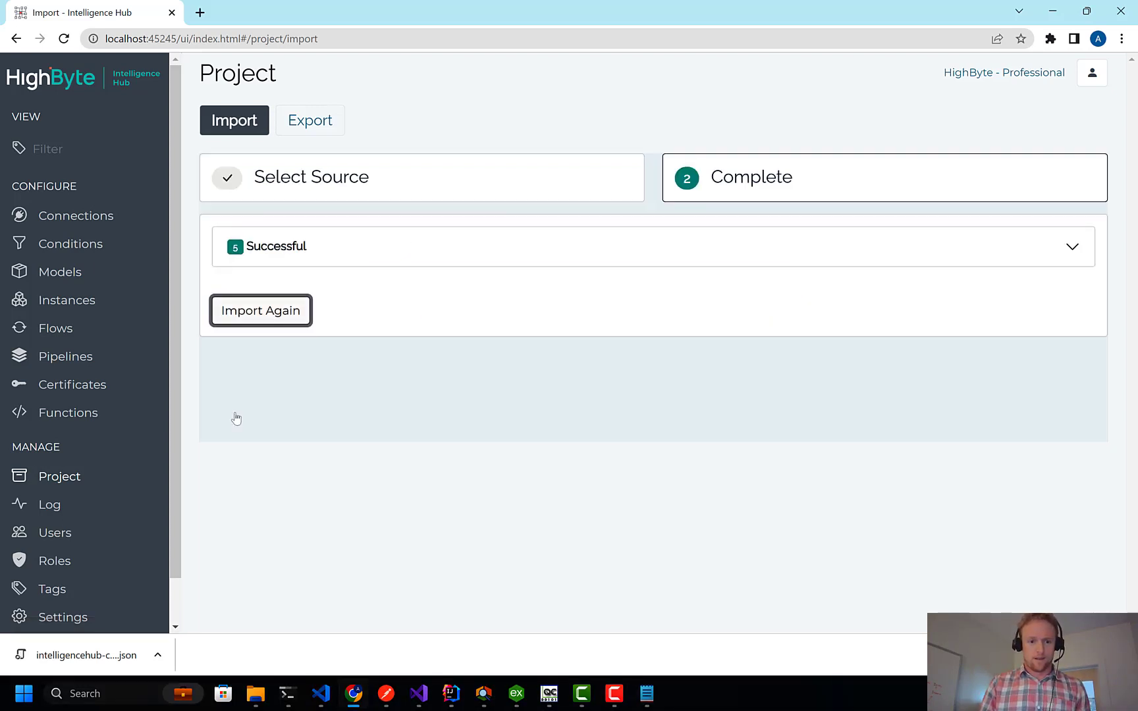
click(56, 329)
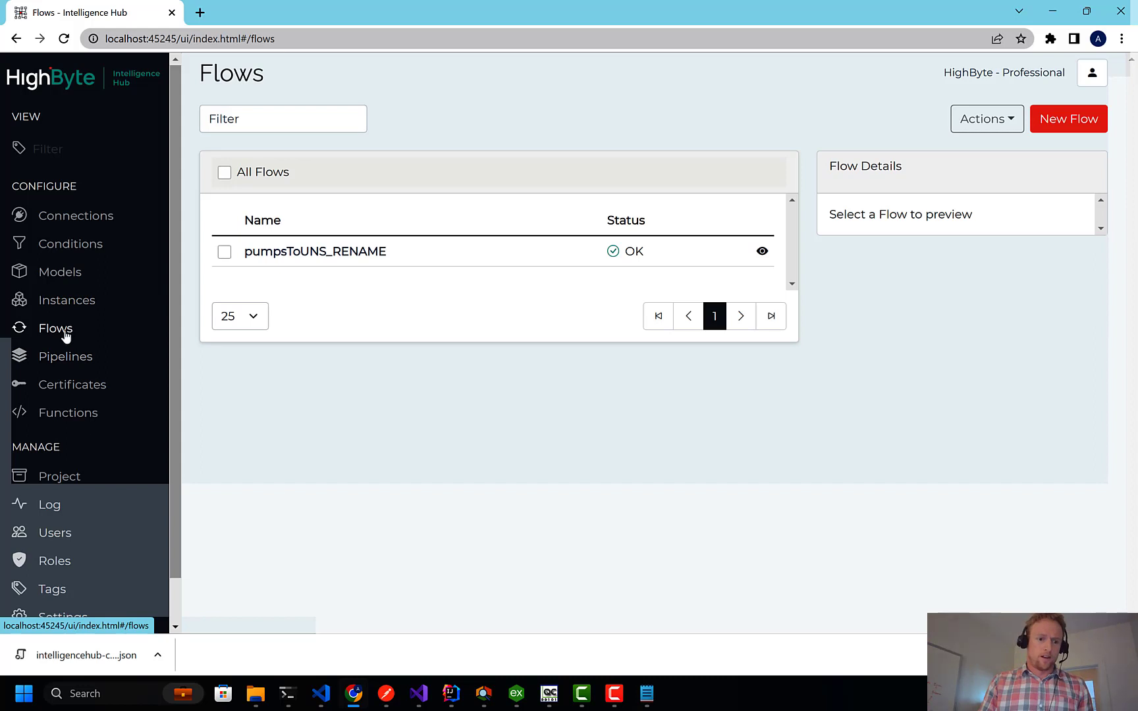
Step: Return to the project import page and view the available import types
click(73, 476)
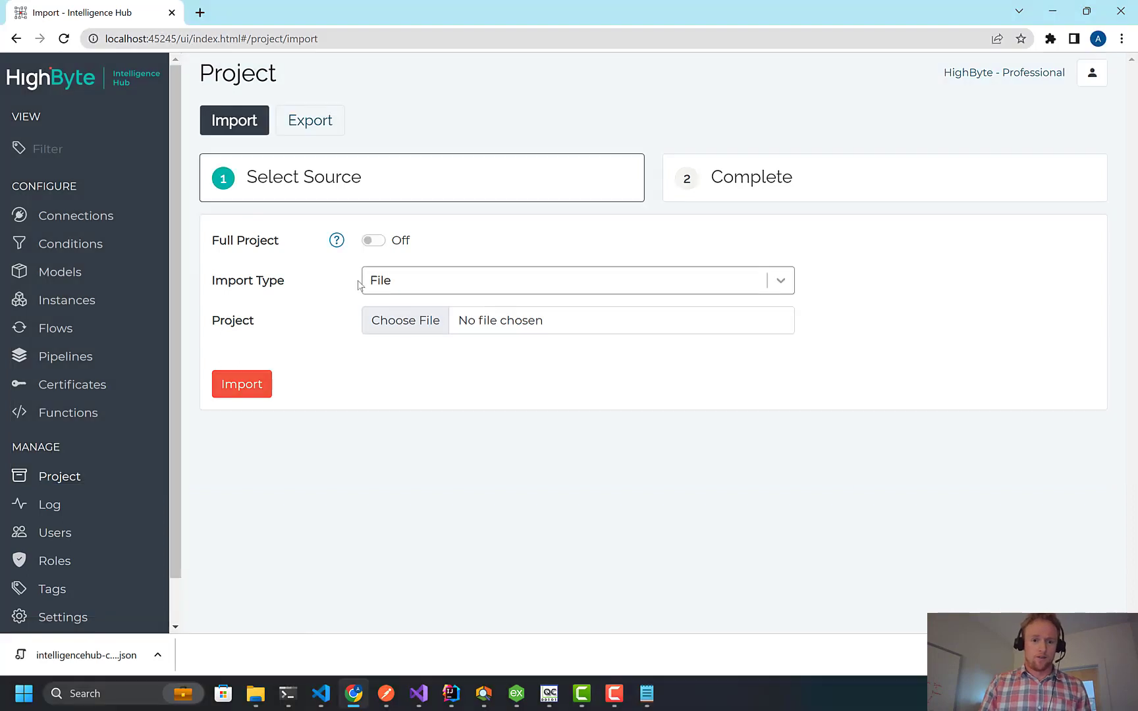
click(386, 284)
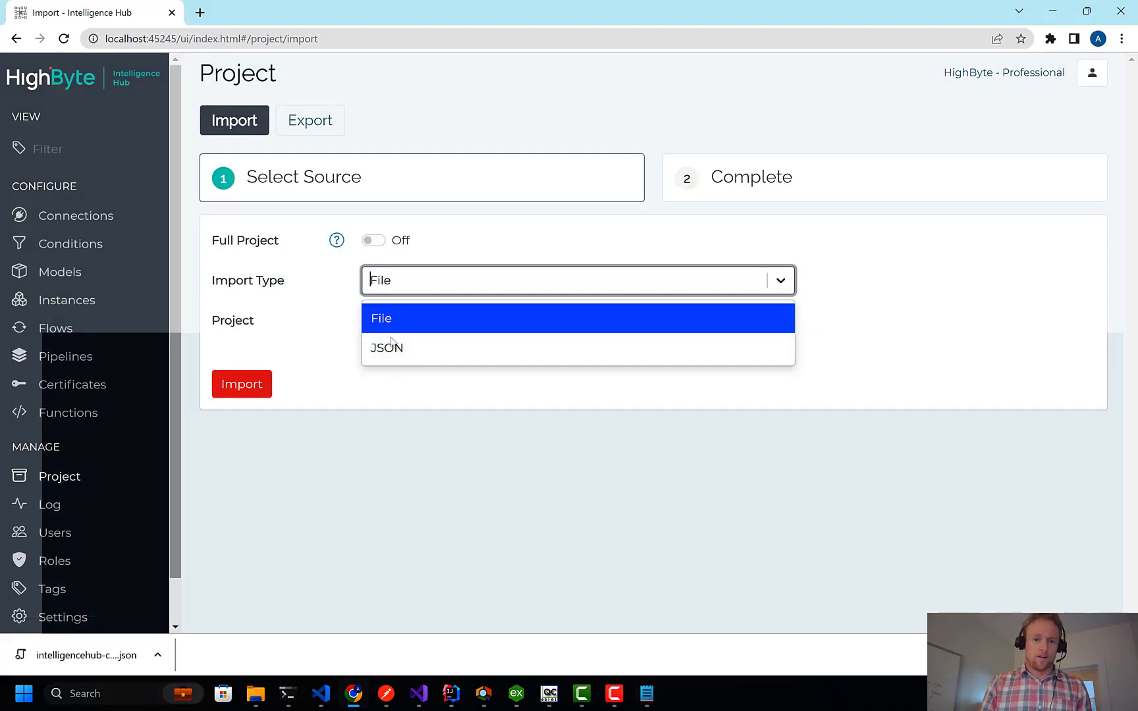
click(400, 387)
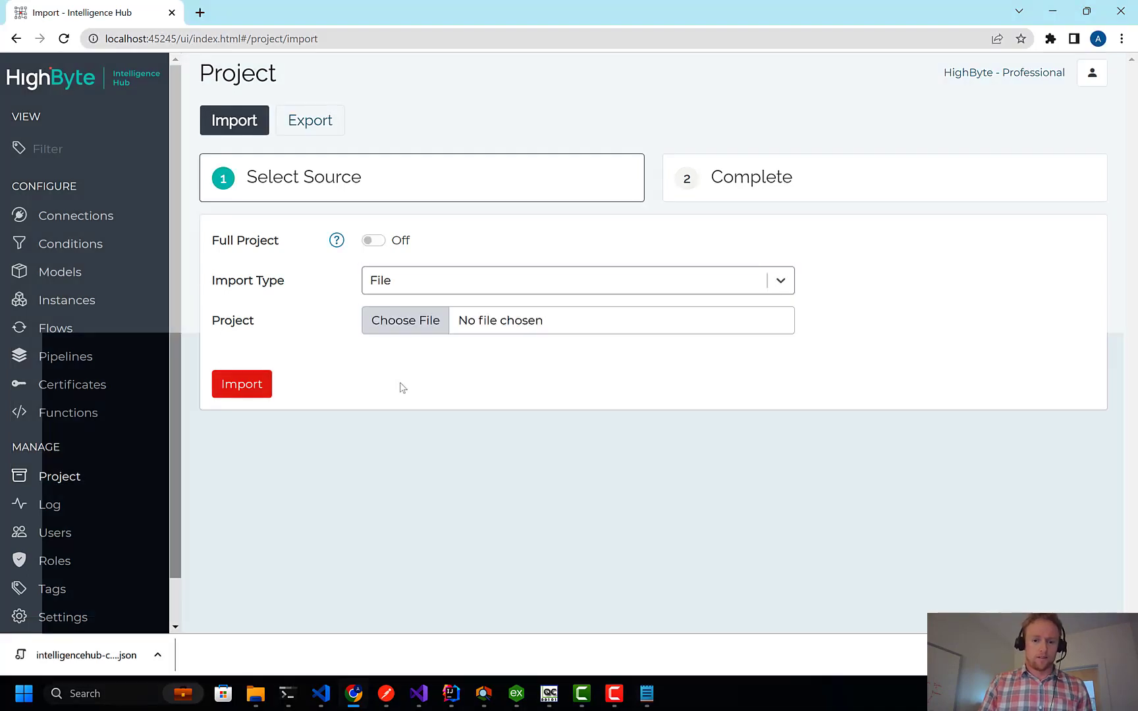
Step: Compare the File and JSON import types for the project import, ending with JSON and its project text field active
click(391, 288)
click(379, 319)
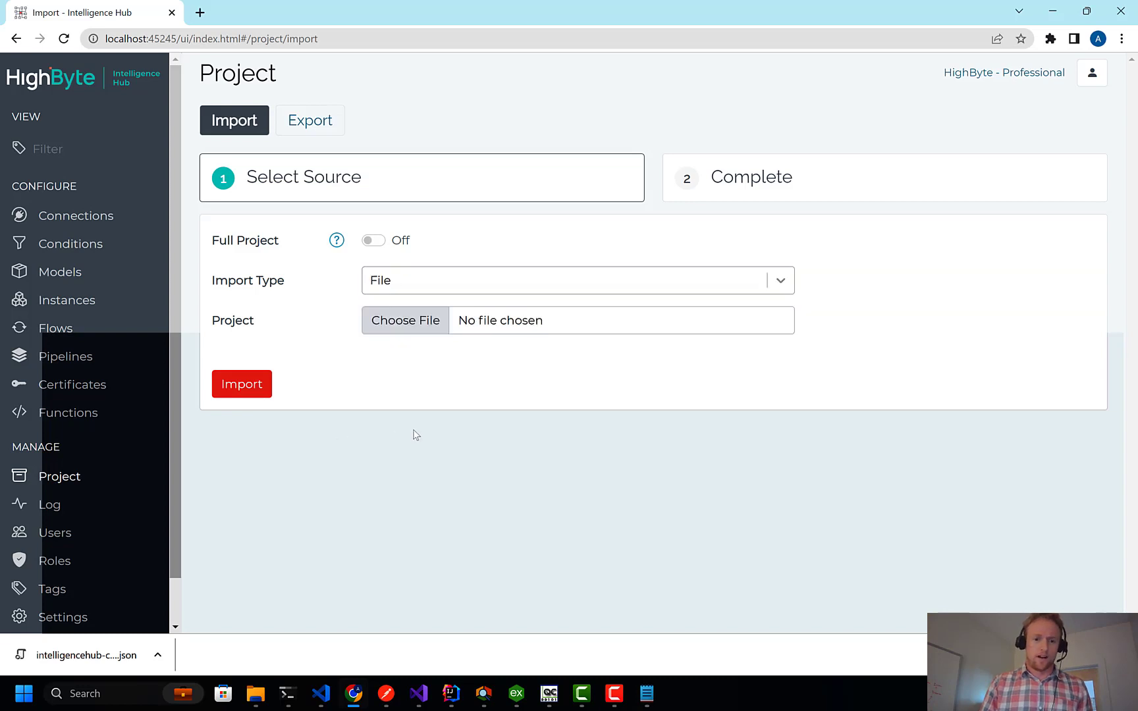
click(397, 290)
click(389, 342)
click(410, 334)
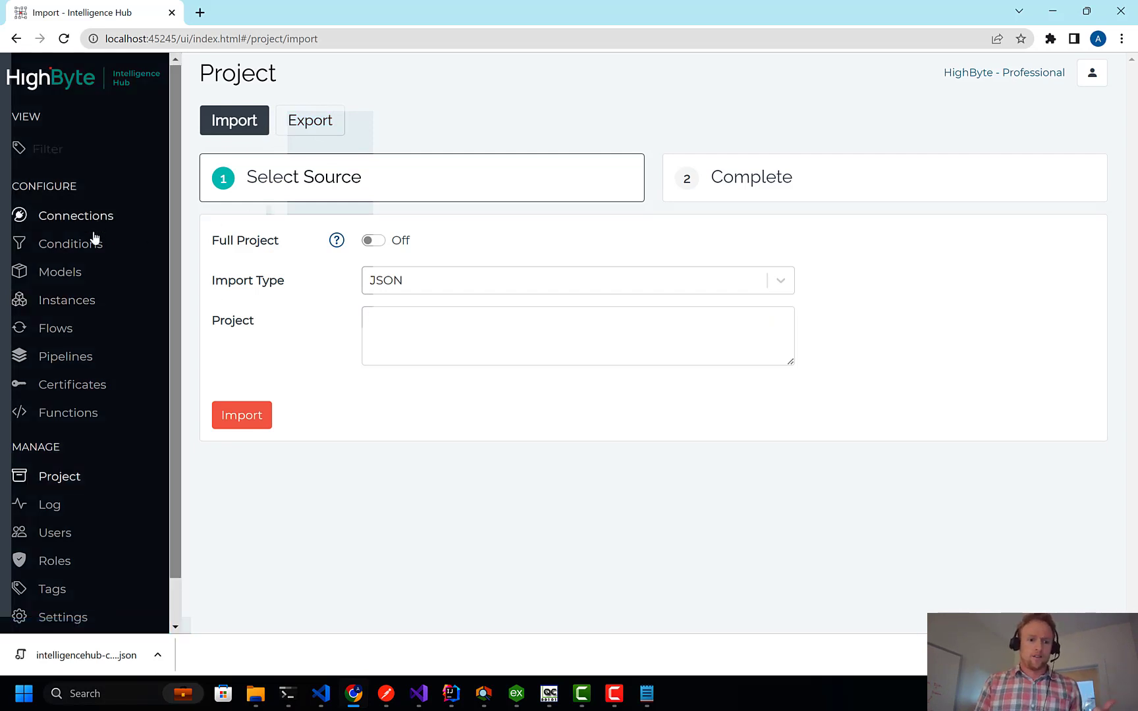
Step: Open the details of the mqtt connection to examine its assigned tags
click(93, 221)
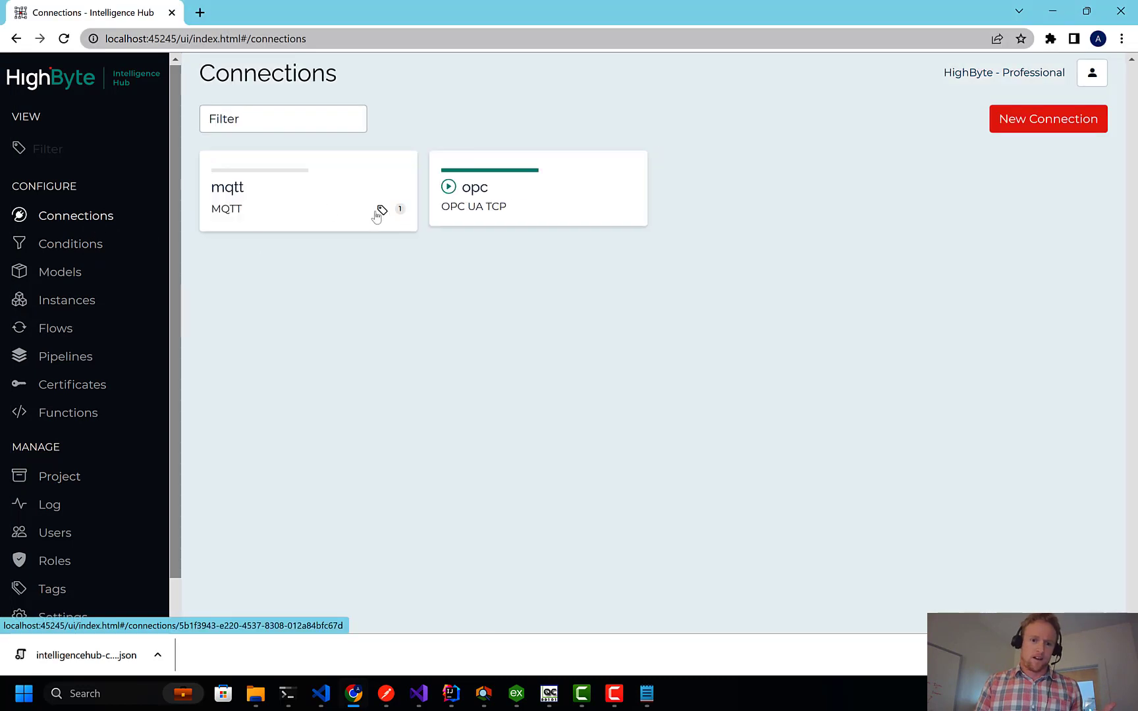
click(271, 212)
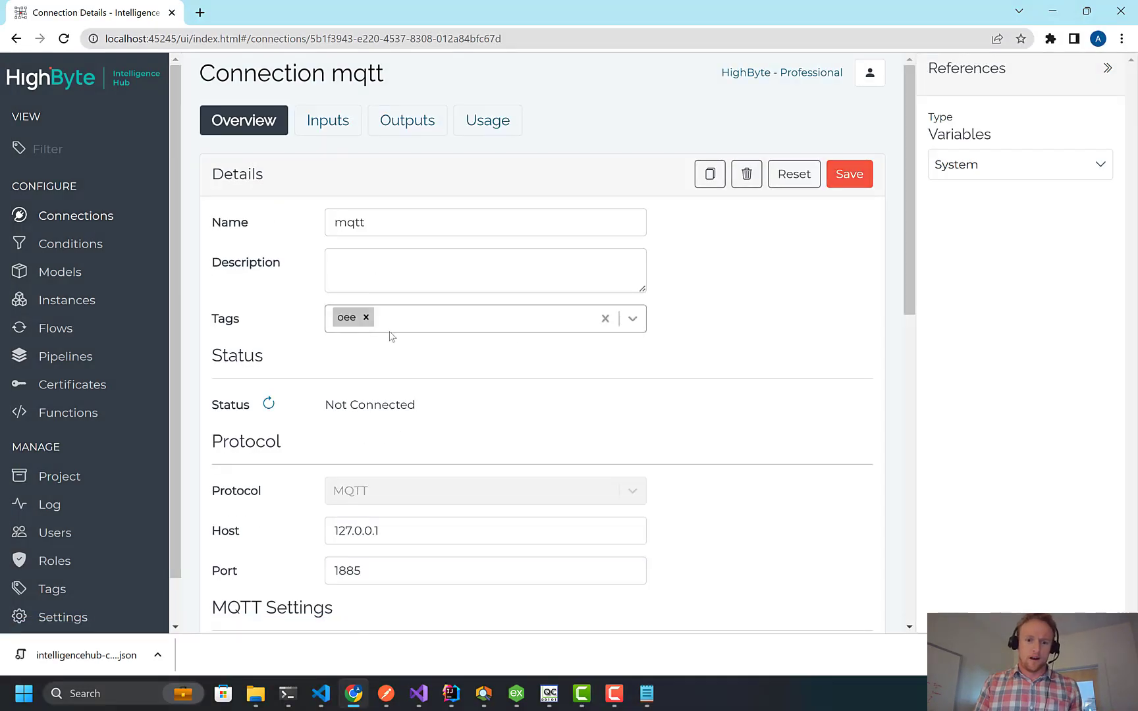
Step: Start a partial project export and add the oee tag with its tagged objects to the selection
click(57, 476)
click(294, 128)
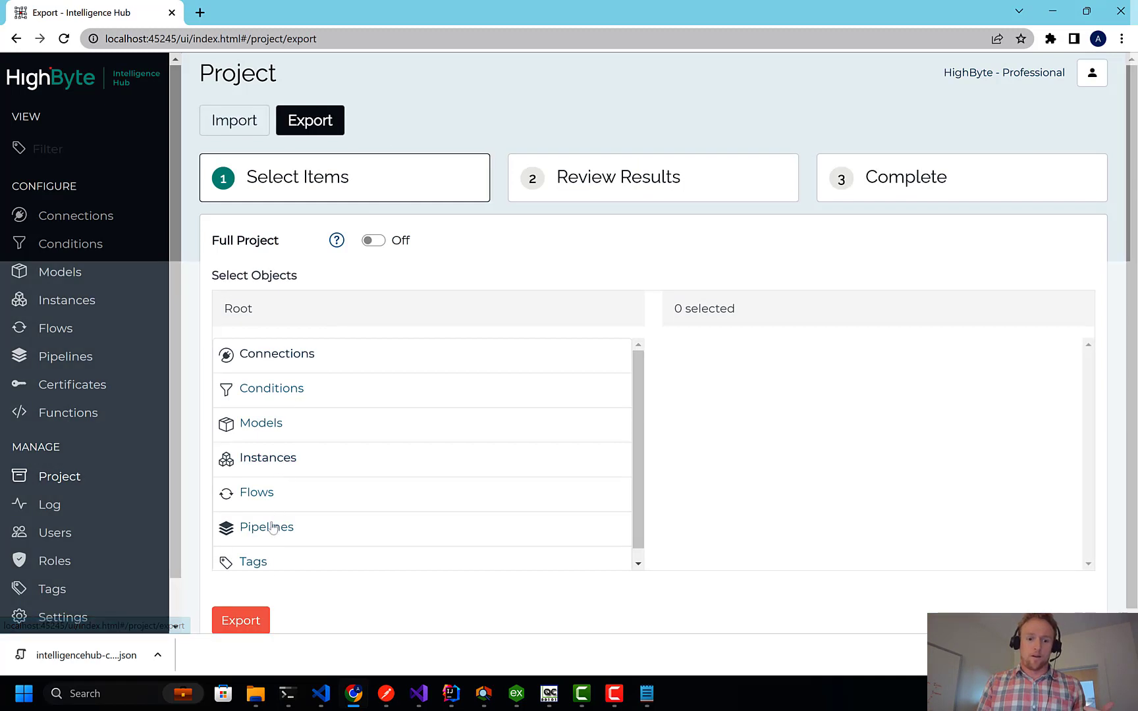
scroll(257, 555, down, 1)
click(255, 551)
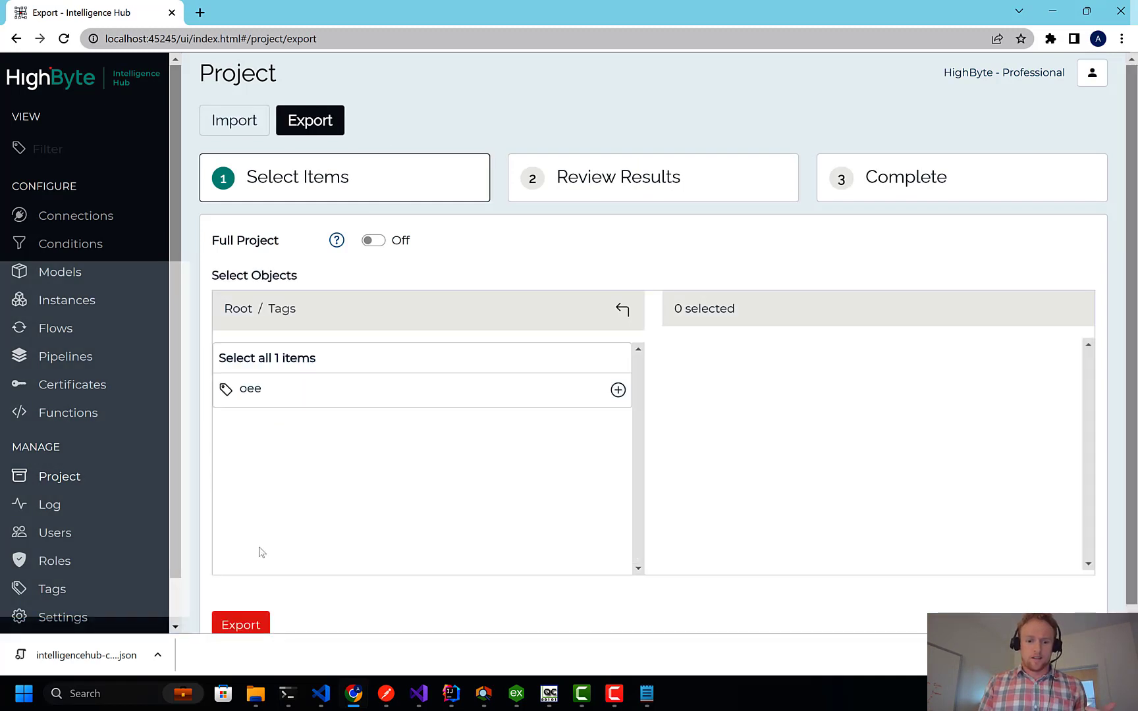
click(618, 390)
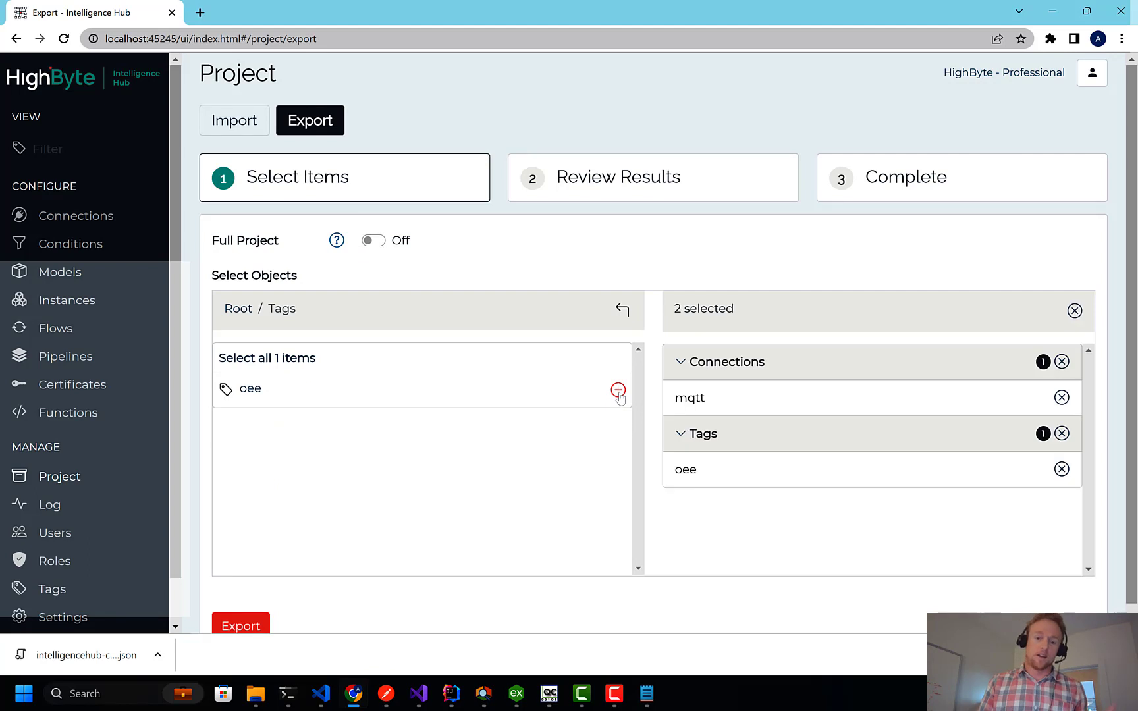